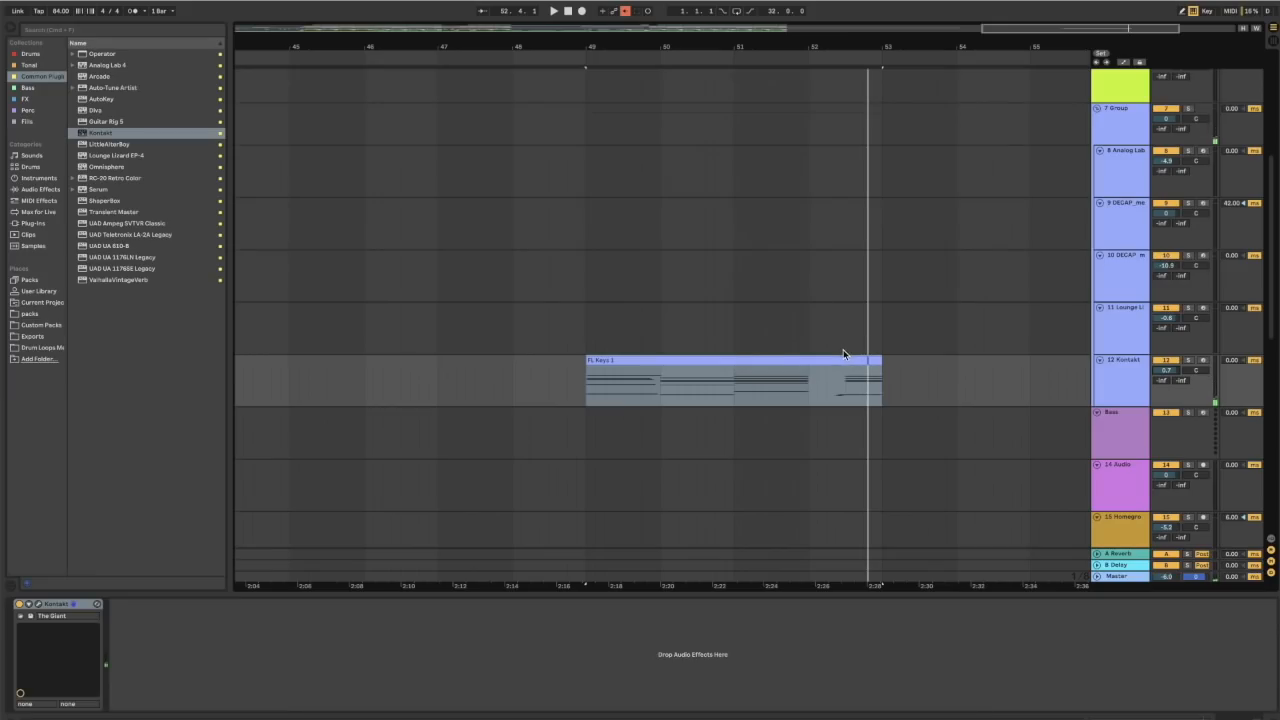
# Inspect the device chain of the Lounge Lizard track, opening the Lounge Lizard EP-4 instrument to view its preset and closing it again
pyautogui.hscroll(-5, 728, 311)
pyautogui.scroll(1, 728, 311)
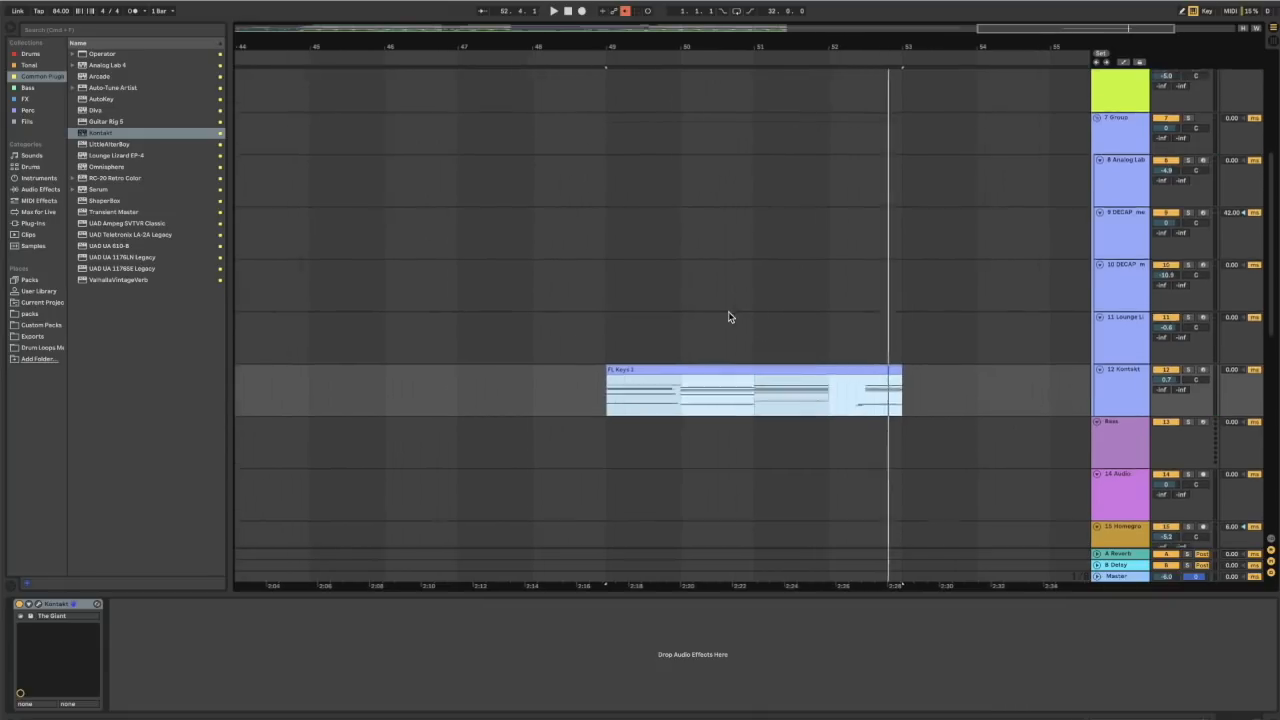
pyautogui.hscroll(-3, 728, 311)
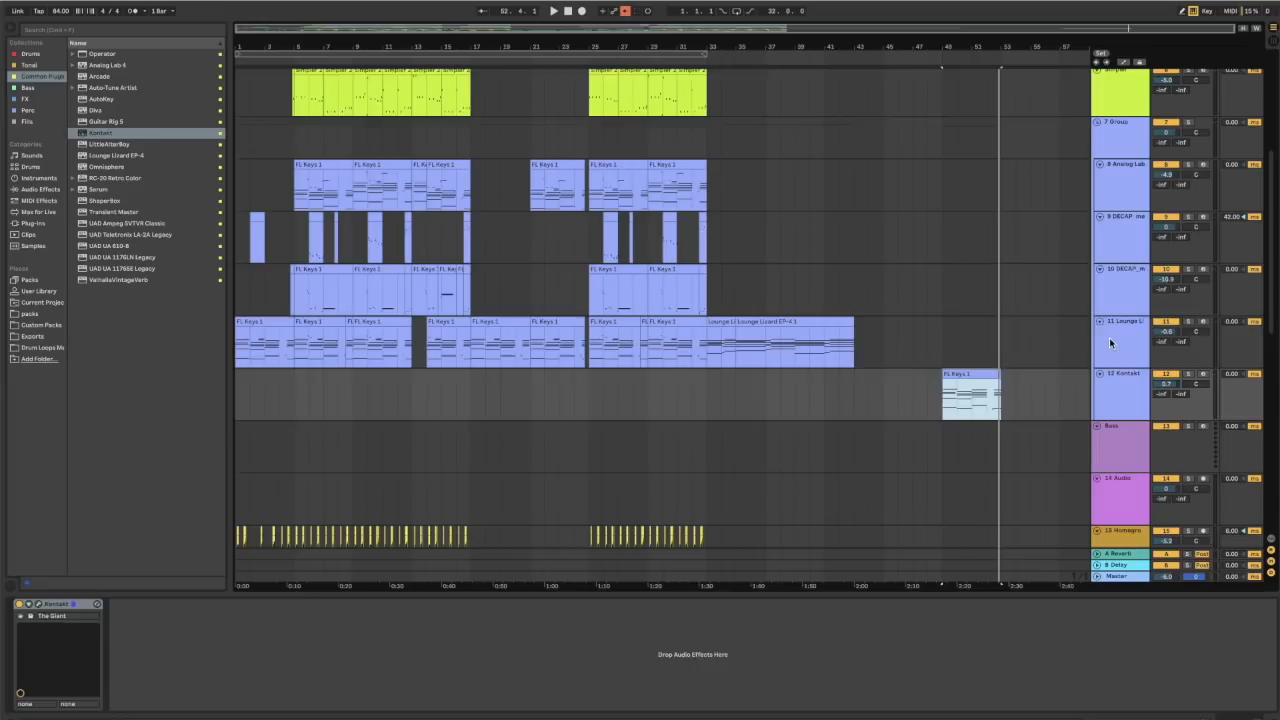
pyautogui.click(1112, 344)
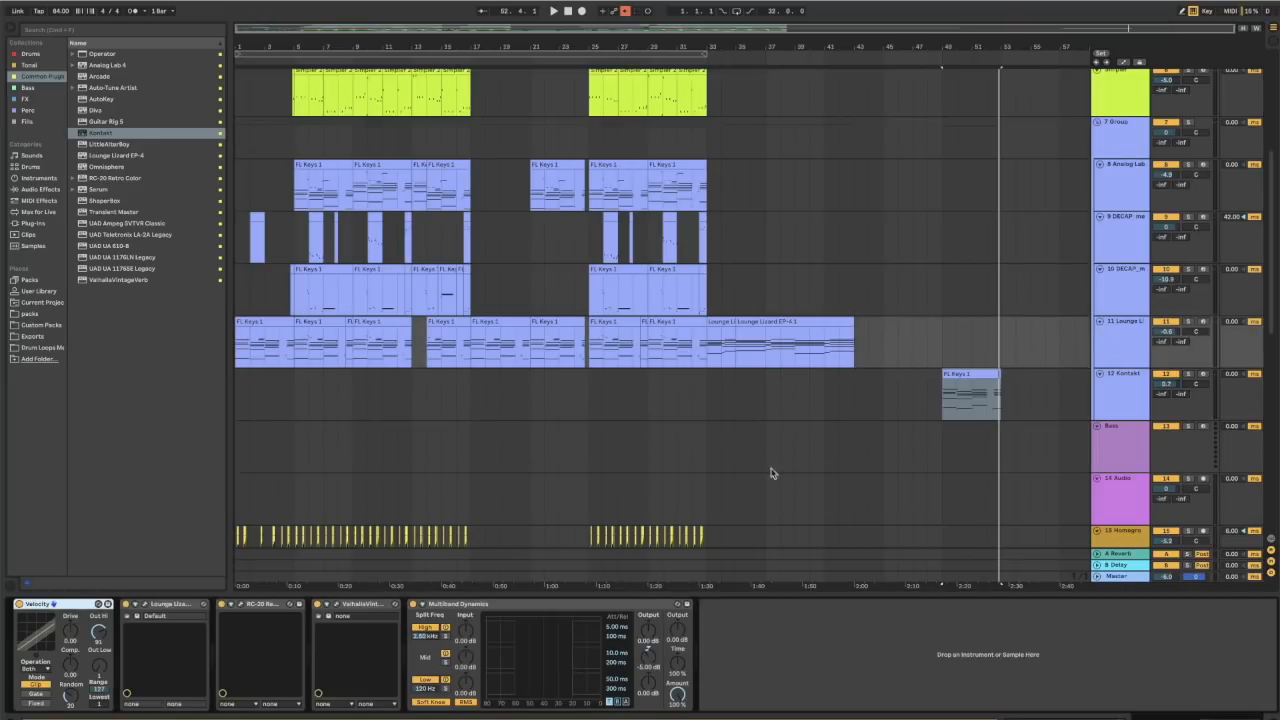
pyautogui.click(145, 604)
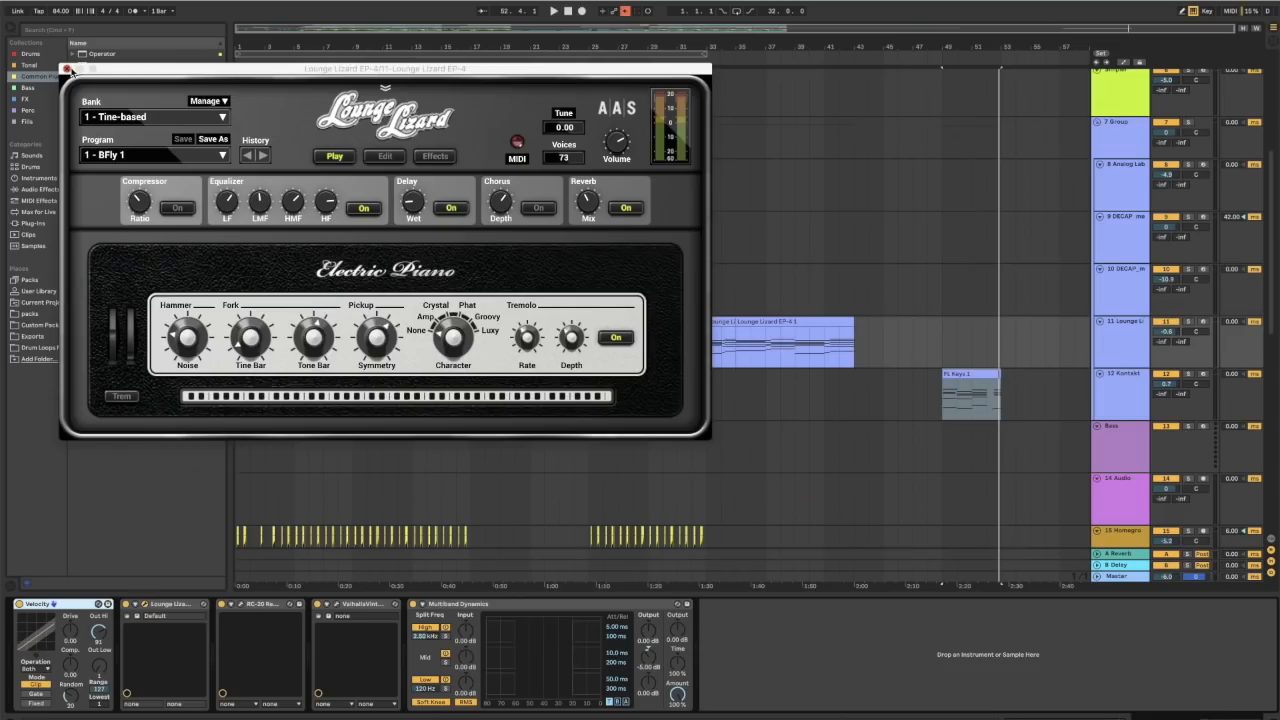
pyautogui.click(9, 9)
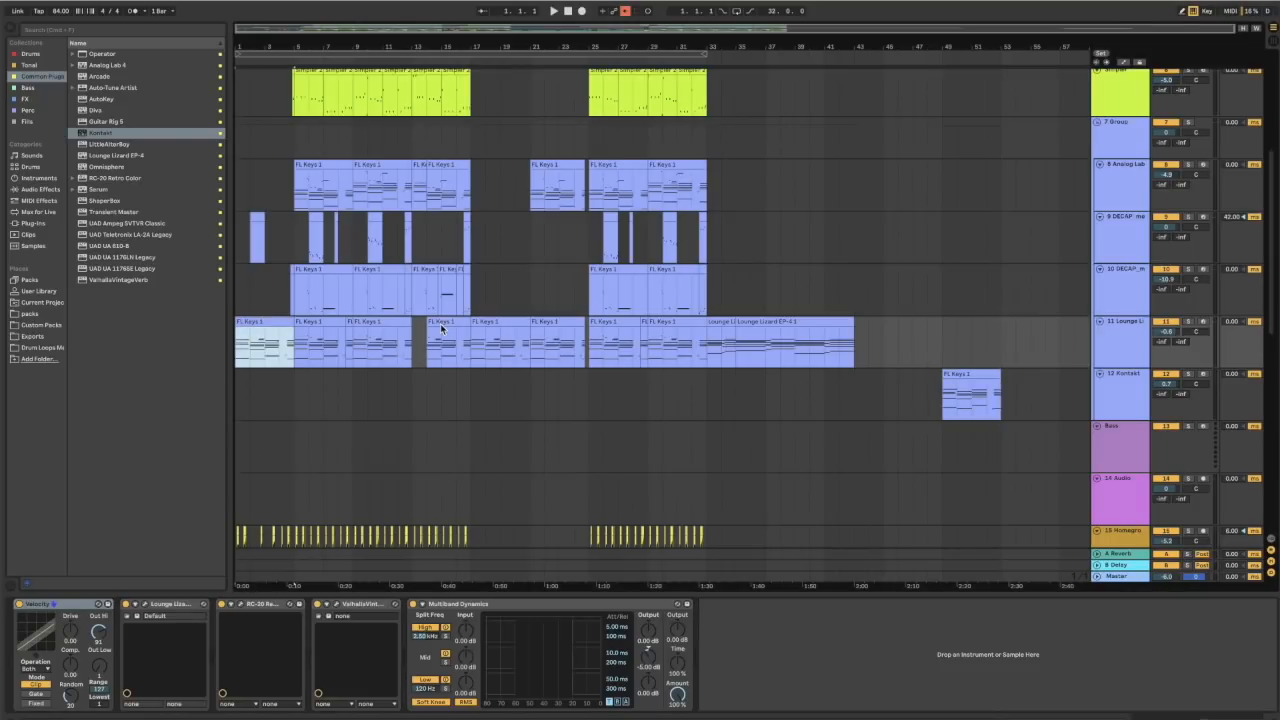
pyautogui.click(337, 605)
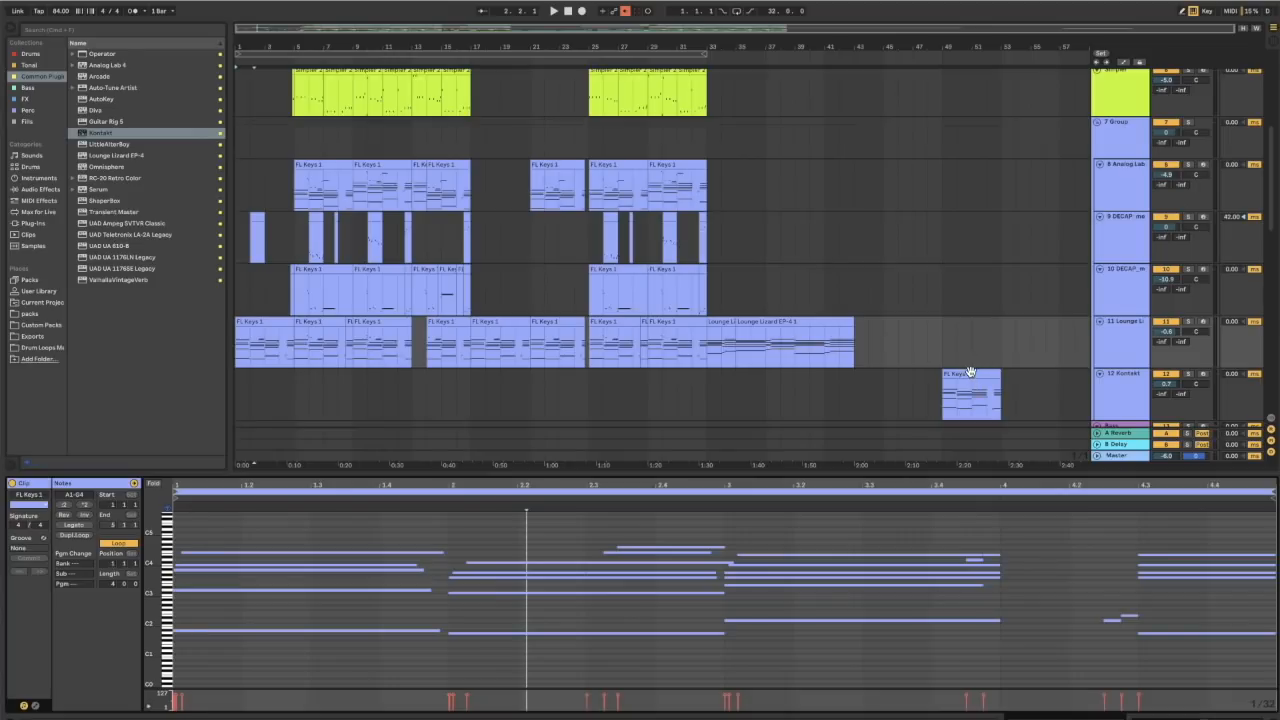
# Move the FL Keys 1 clip at bar 49 from the Kontakt track to the Lounge Lizard track, solo that track and play it
pyautogui.moveTo(975, 378); pyautogui.dragTo(972, 345)
pyautogui.click(1189, 321)
pyautogui.press('space')
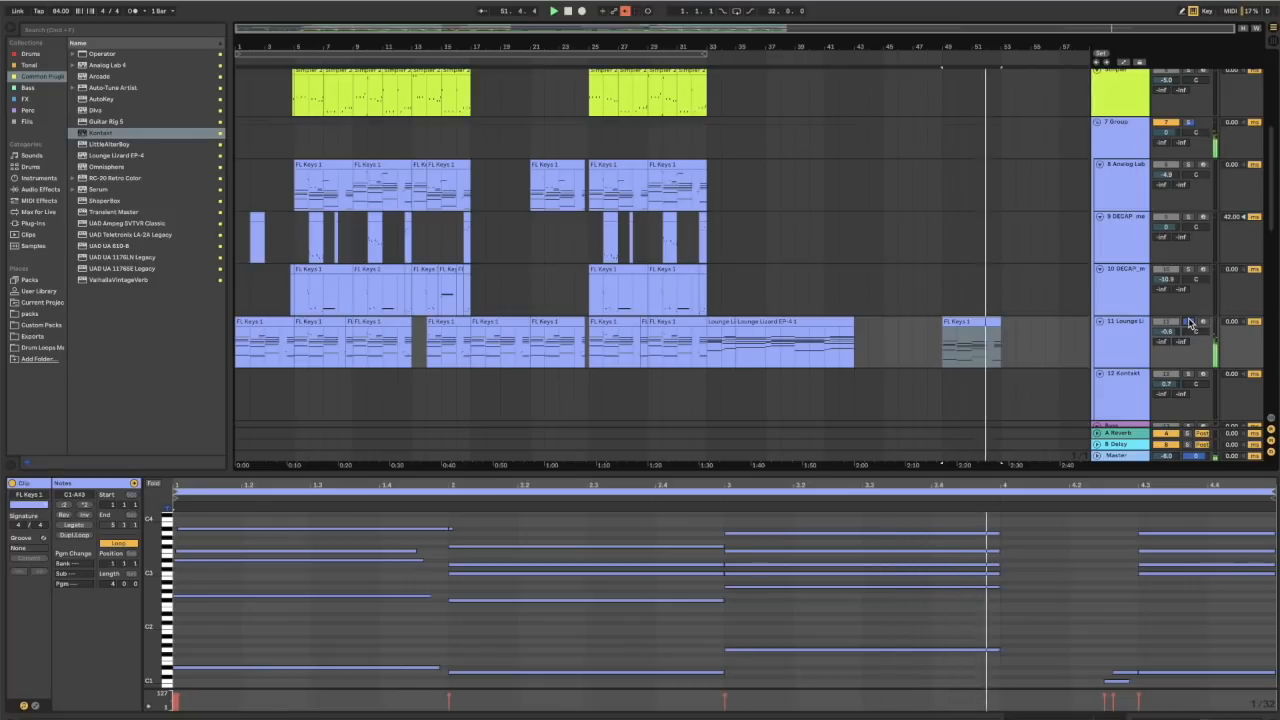
pyautogui.click(1188, 321)
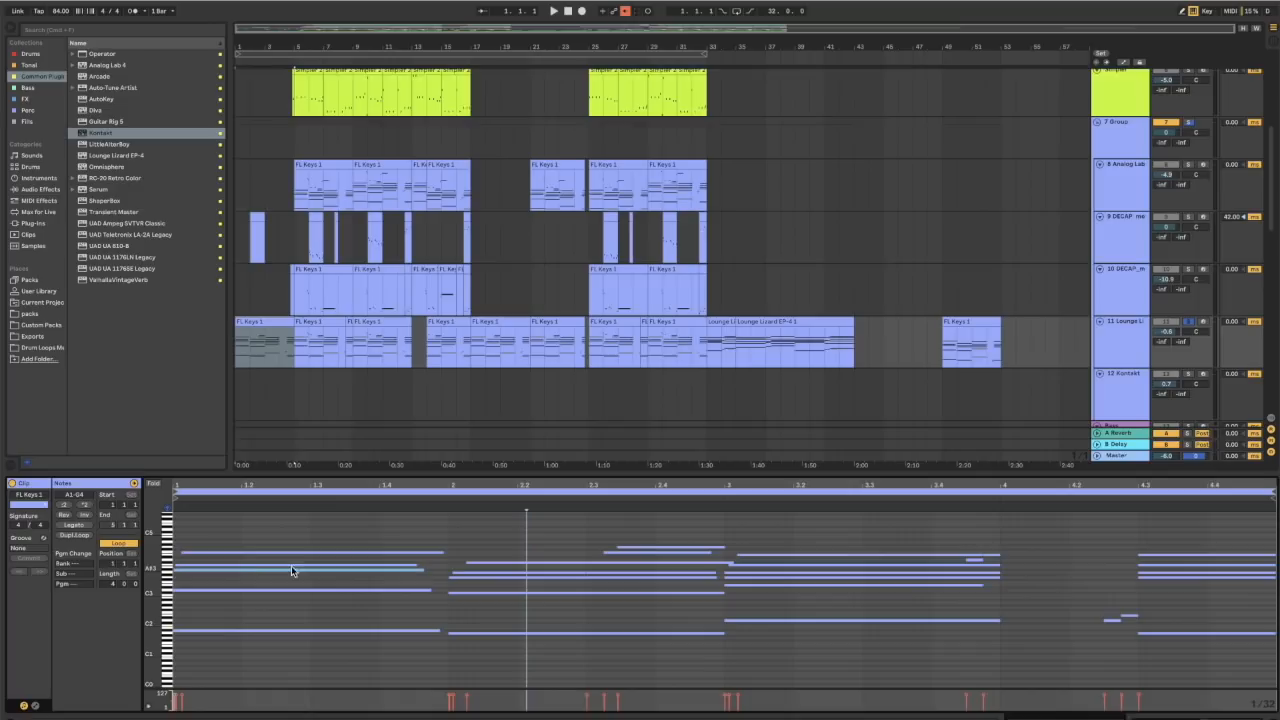
# Play the clip at bar 49 on the Lounge Lizard track and compare its chord notes with those of the clip at bar 1
pyautogui.click(994, 357)
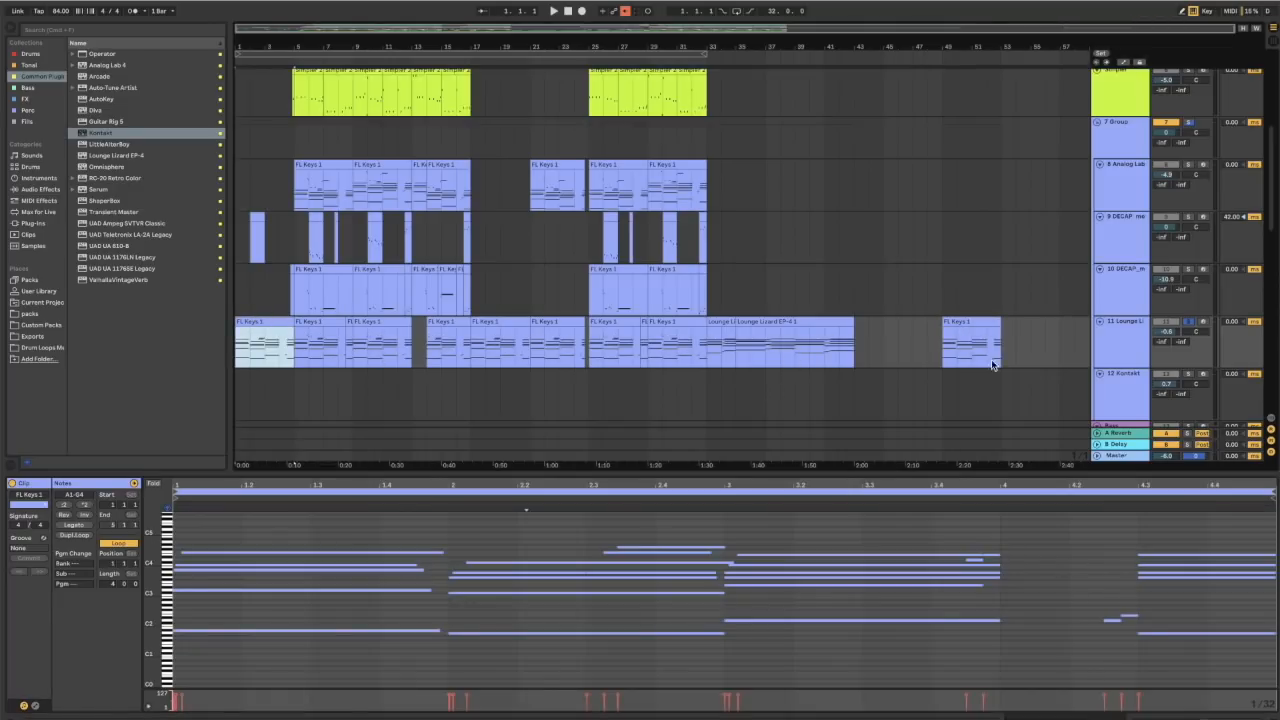
pyautogui.click(971, 321)
pyautogui.press('space')
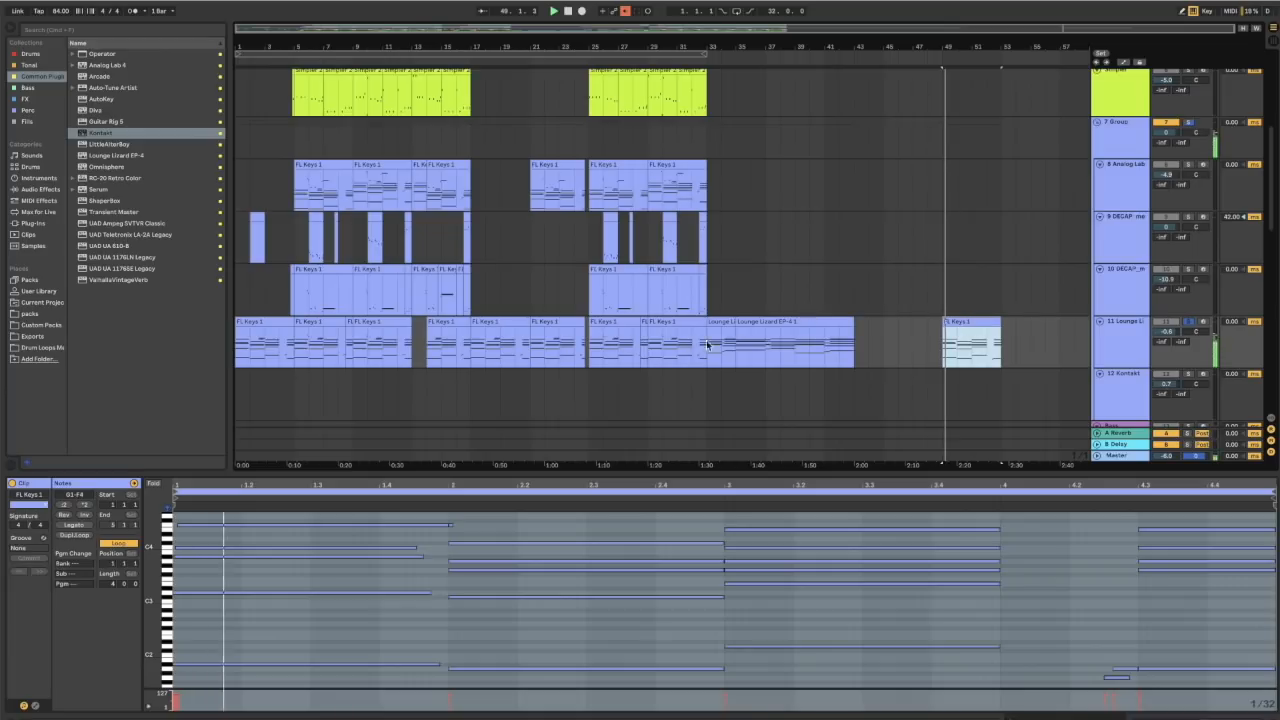
pyautogui.click(255, 319)
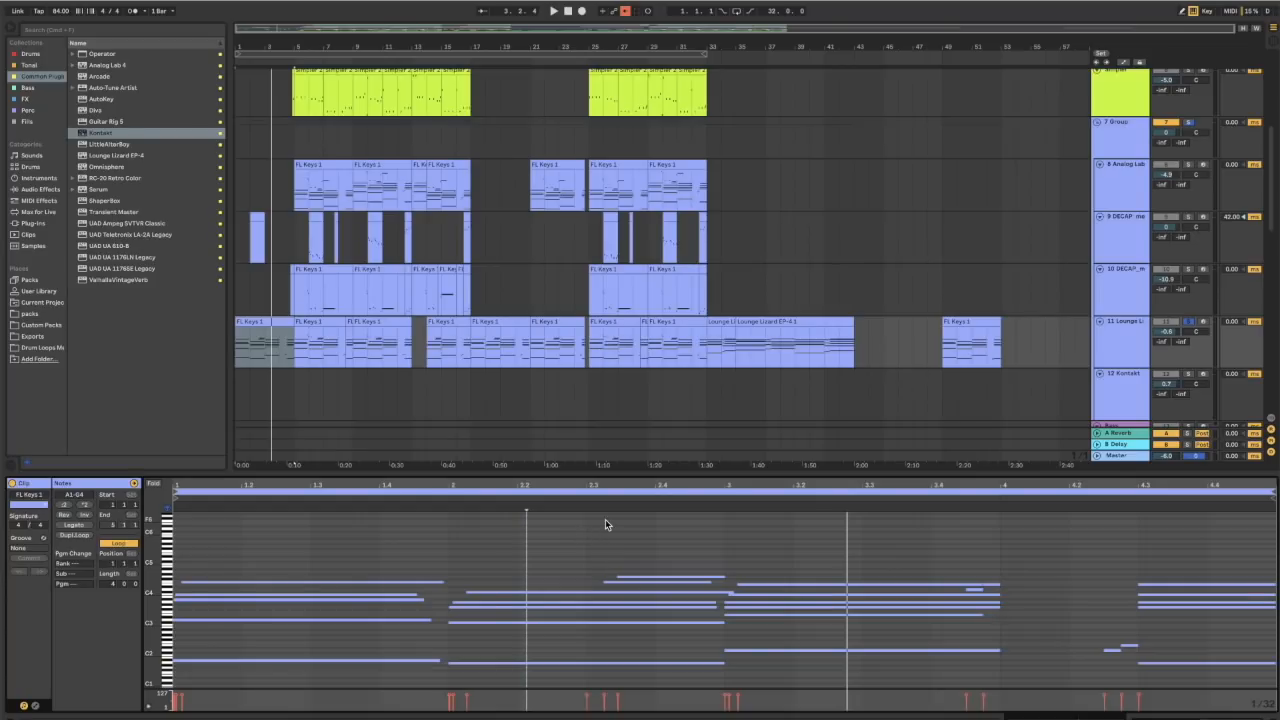
pyautogui.scroll(-3, 607, 336)
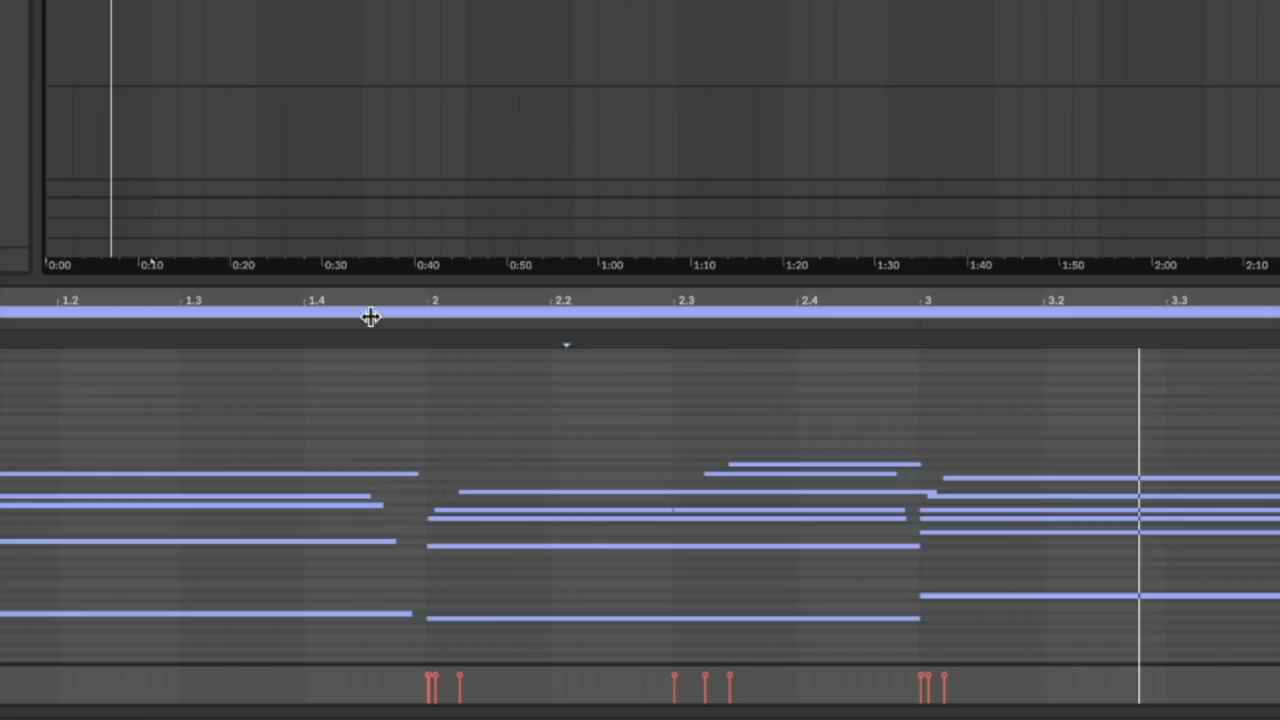
pyautogui.click(370, 313)
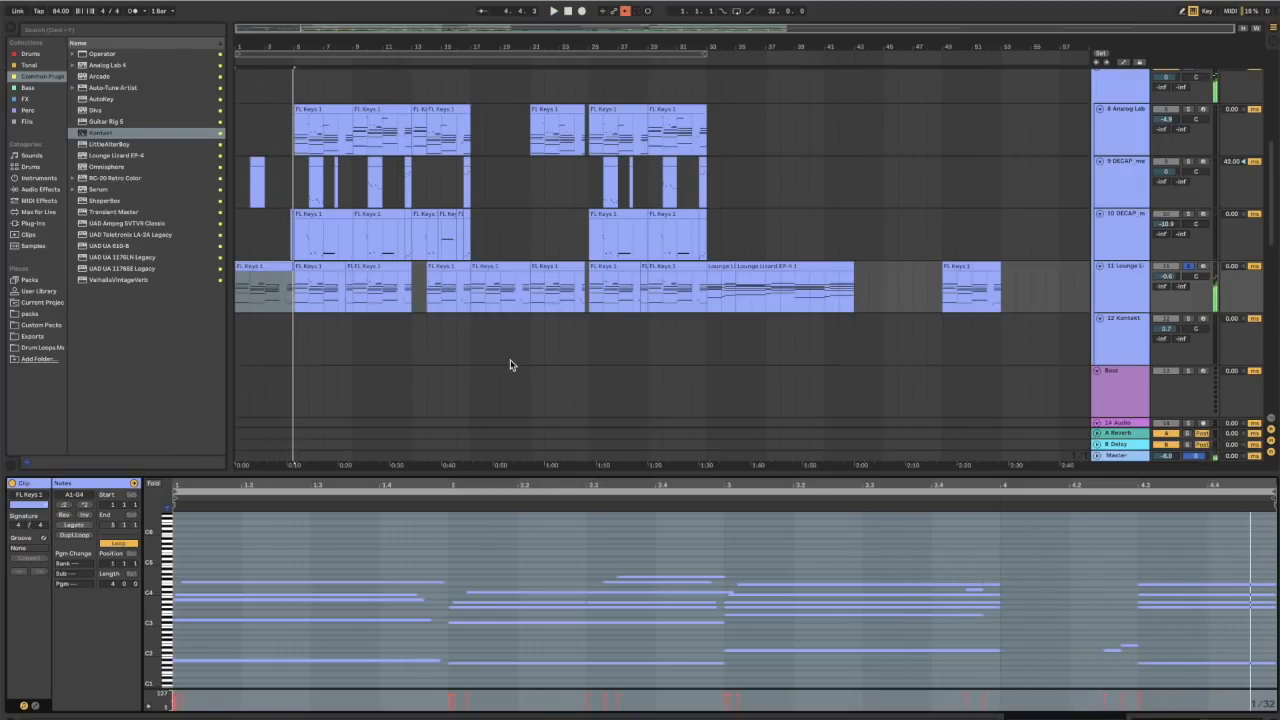
# Solo the Analog Lab track and play its first FL Keys 1 clip at bar 5 with the notes open
pyautogui.click(395, 350)
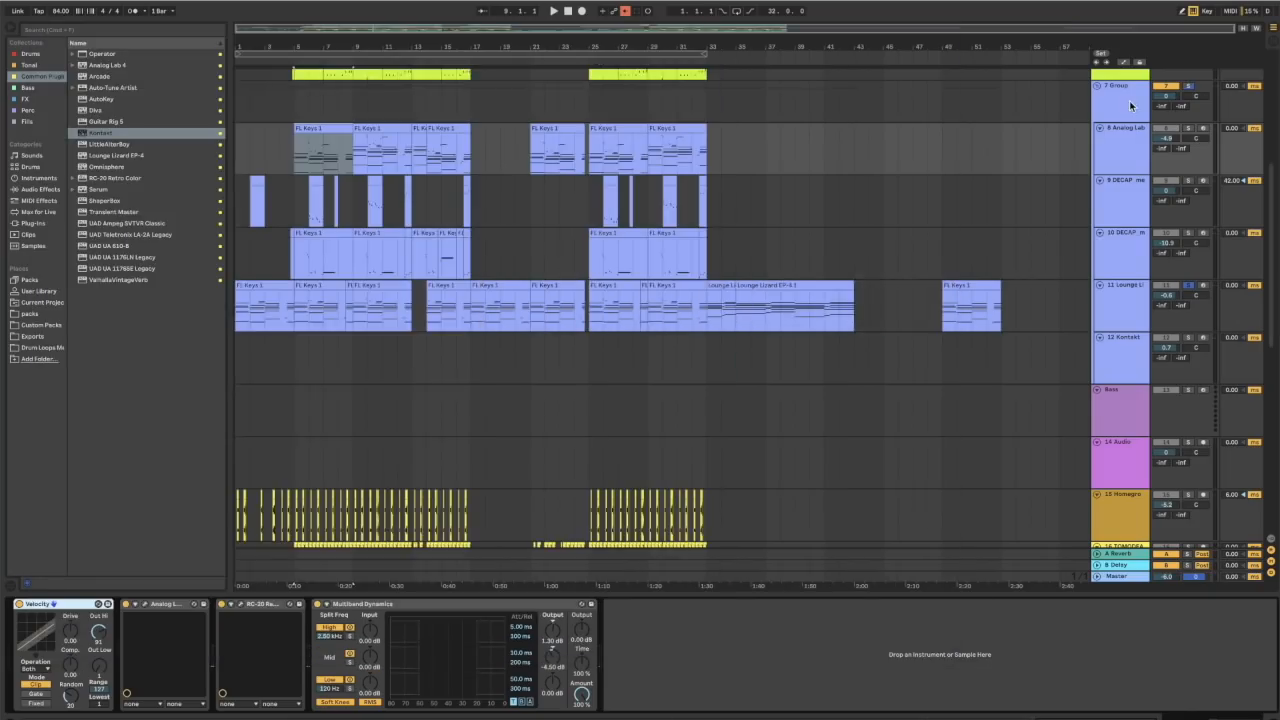
pyautogui.click(1189, 129)
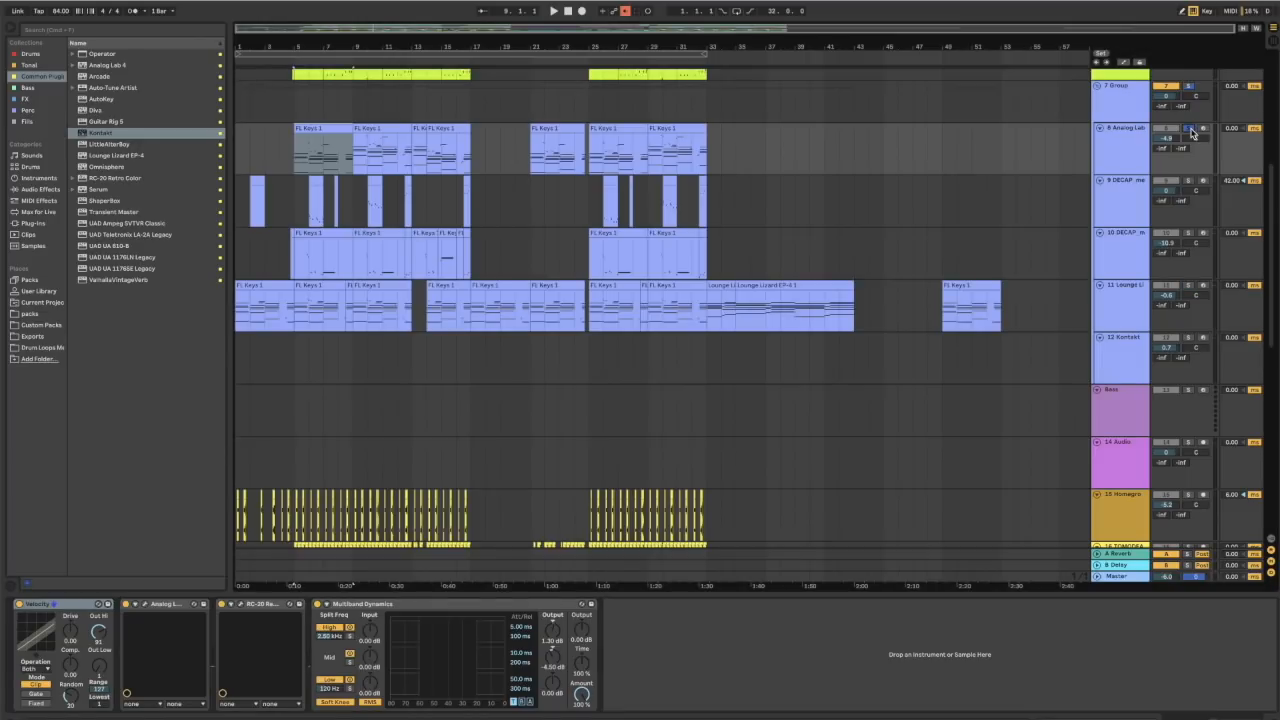
pyautogui.doubleClick(955, 318)
pyautogui.press('space')
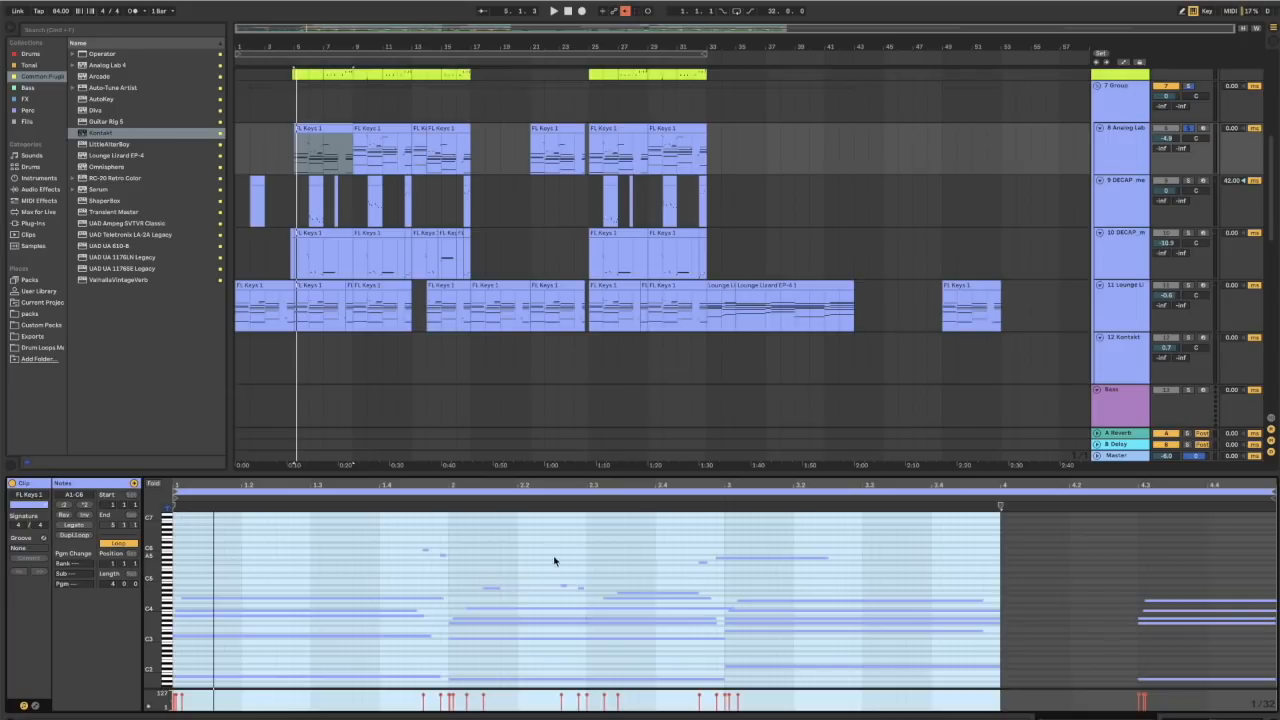
# Compare the Lounge Lizard clip at bar 5 with the Analog Lab clip above it, selecting all notes of the latter and playing it
pyautogui.click(322, 289)
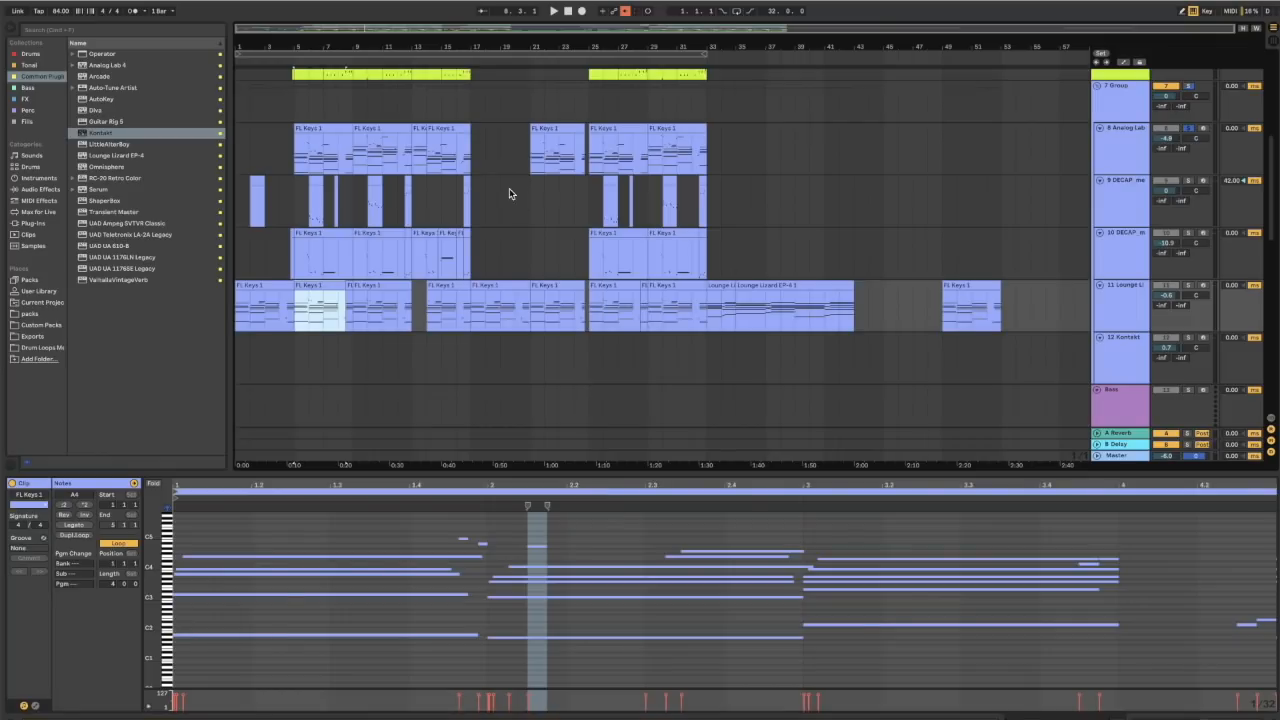
pyautogui.click(326, 130)
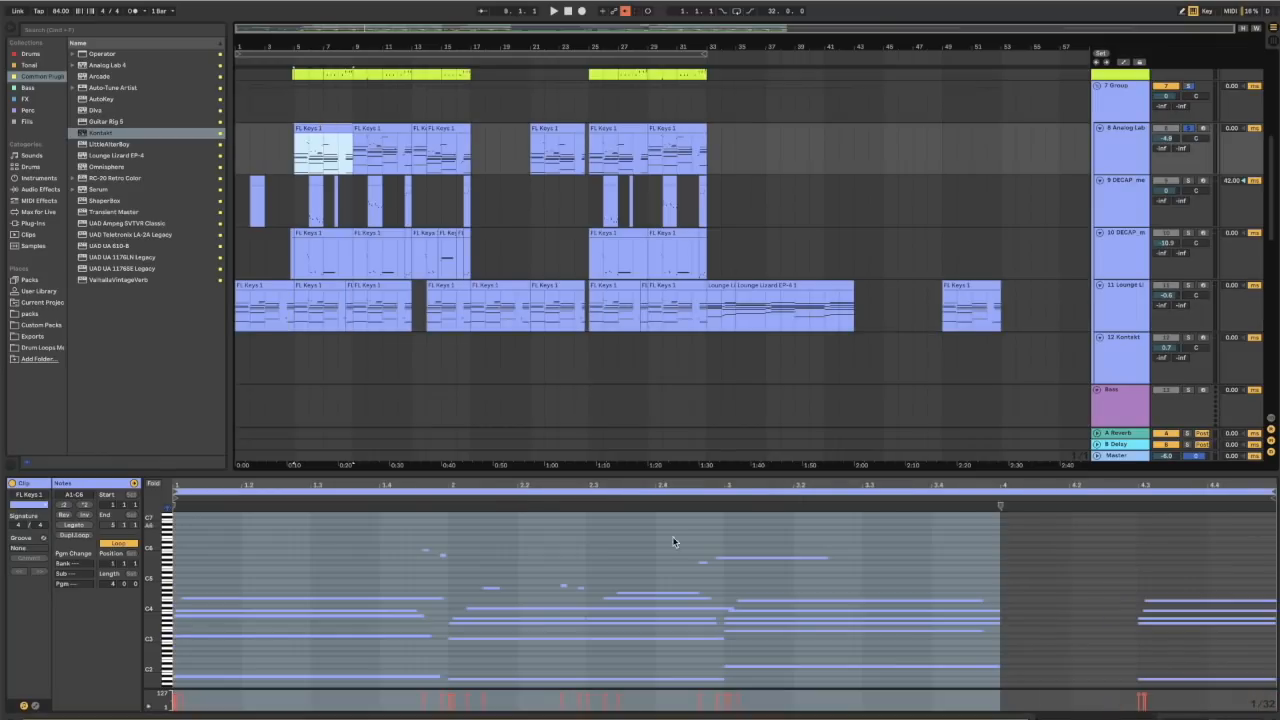
pyautogui.click(568, 493)
pyautogui.press('super+a')
pyautogui.scroll(-2, 630, 566)
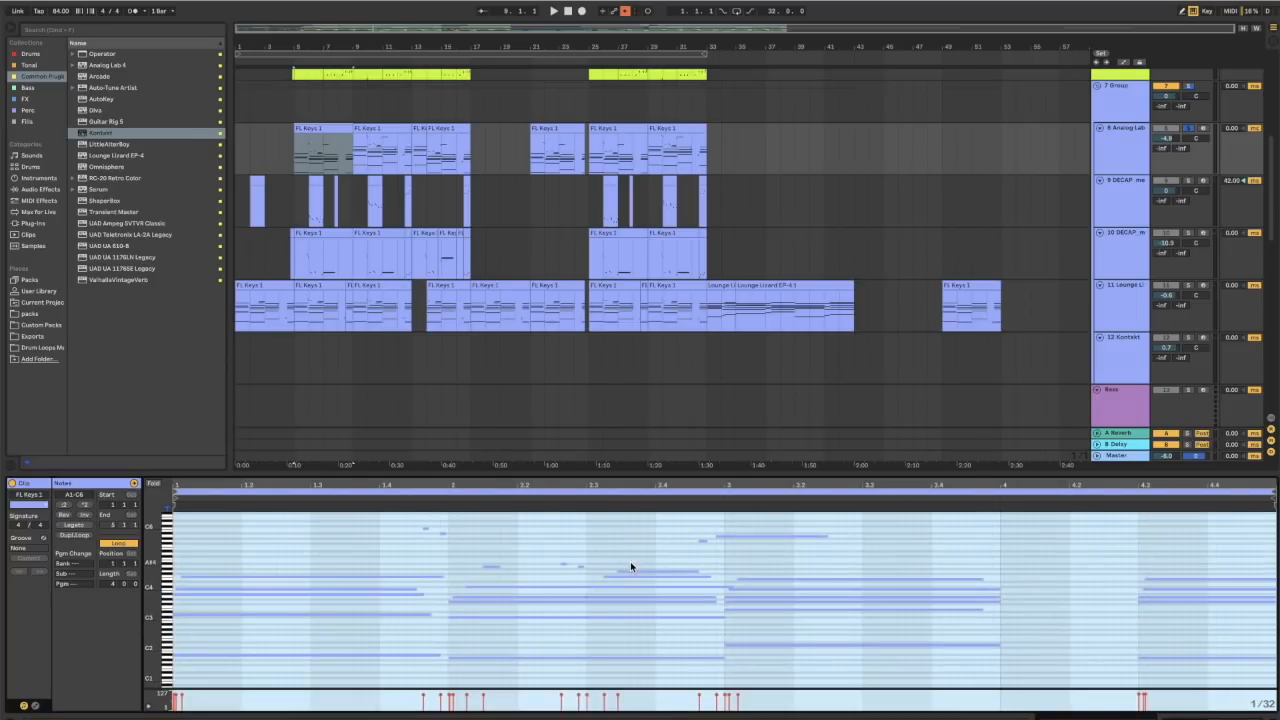
pyautogui.press('space')
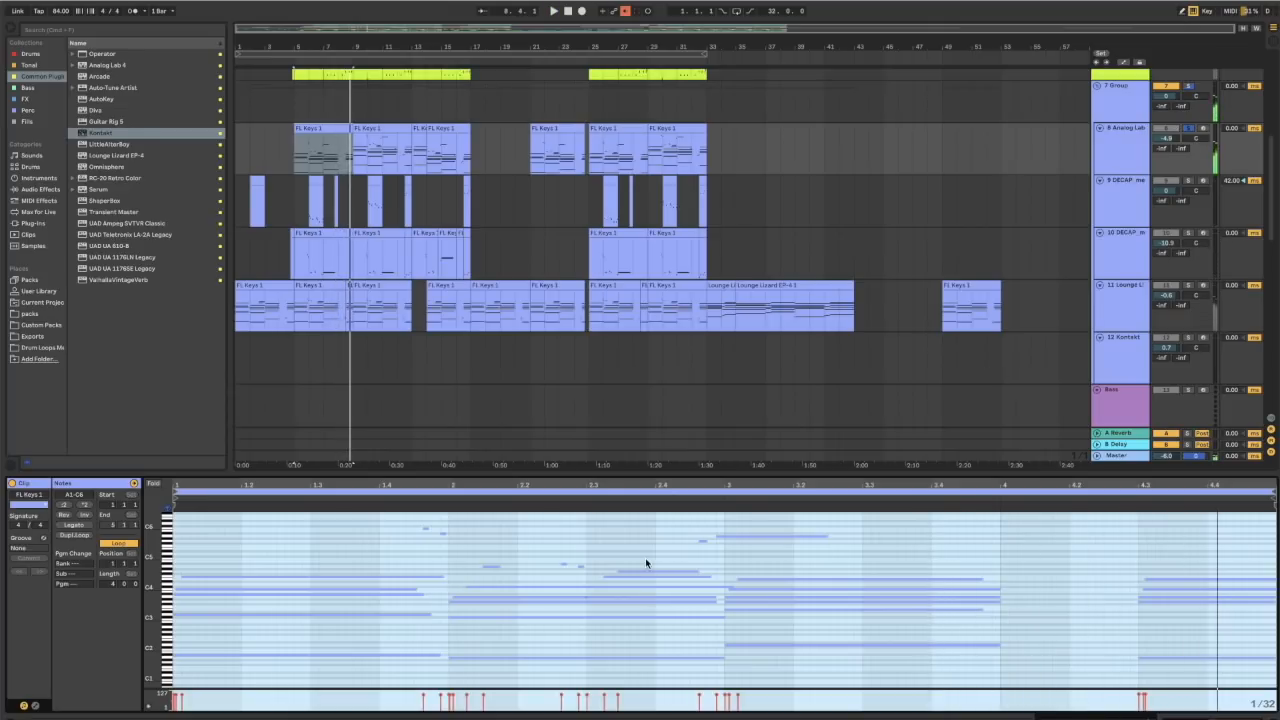
# Examine the short high notes around bar 2 of the Analog Lab clip, starting from the one after 1.4.3
pyautogui.moveTo(412, 484); pyautogui.dragTo(505, 550)
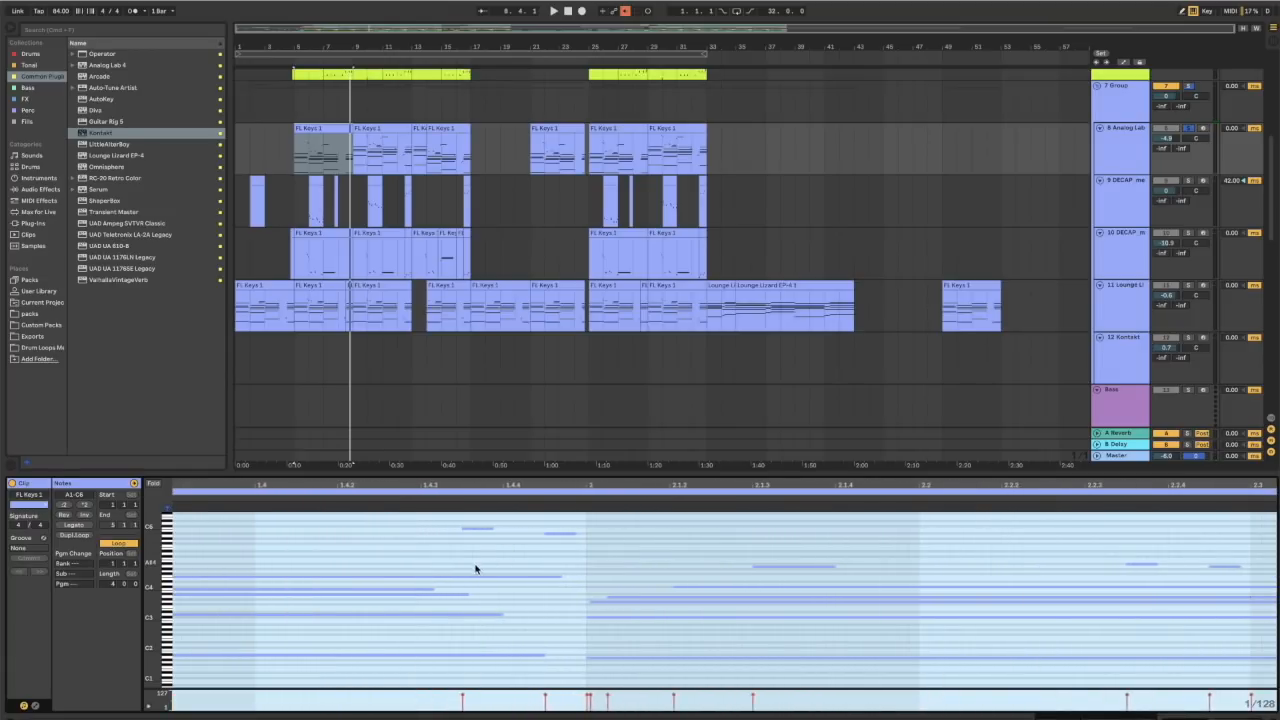
pyautogui.click(458, 552)
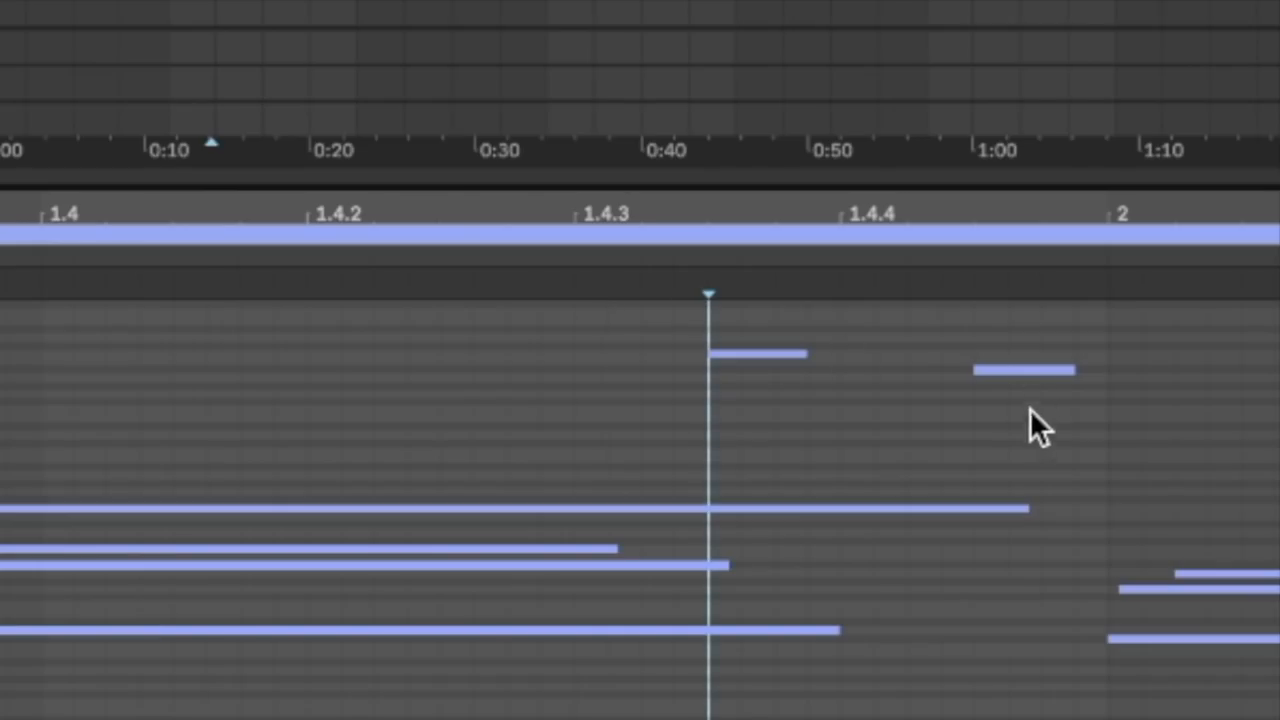
pyautogui.hscroll(1, 567, 546)
pyautogui.hscroll(3, 1046, 411)
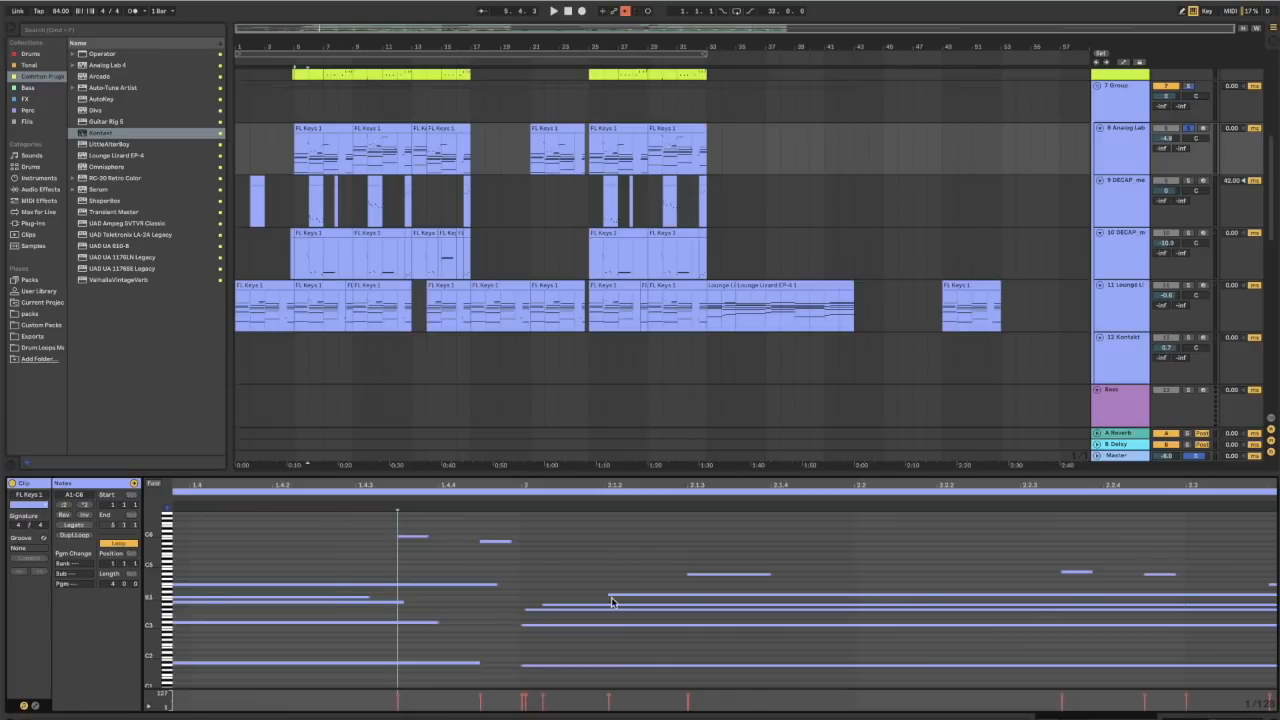
pyautogui.hscroll(4, 760, 570)
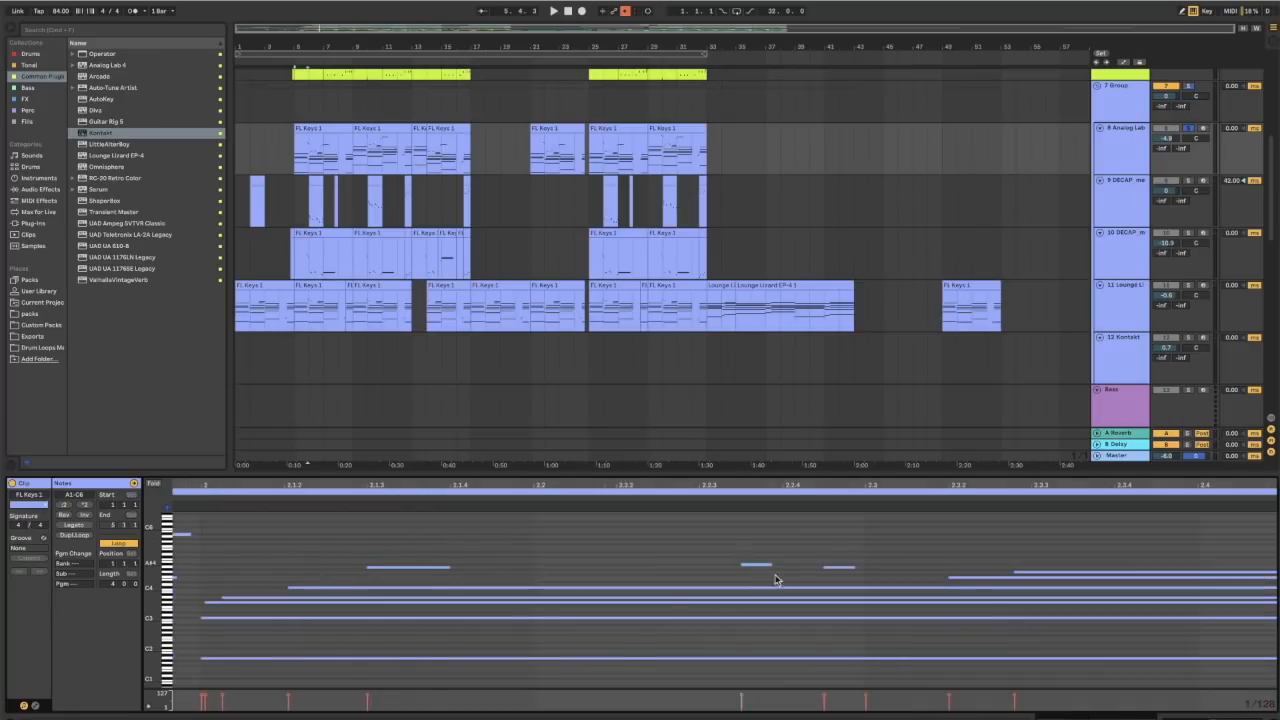
pyautogui.hscroll(1, 867, 551)
pyautogui.scroll(-5, 863, 553)
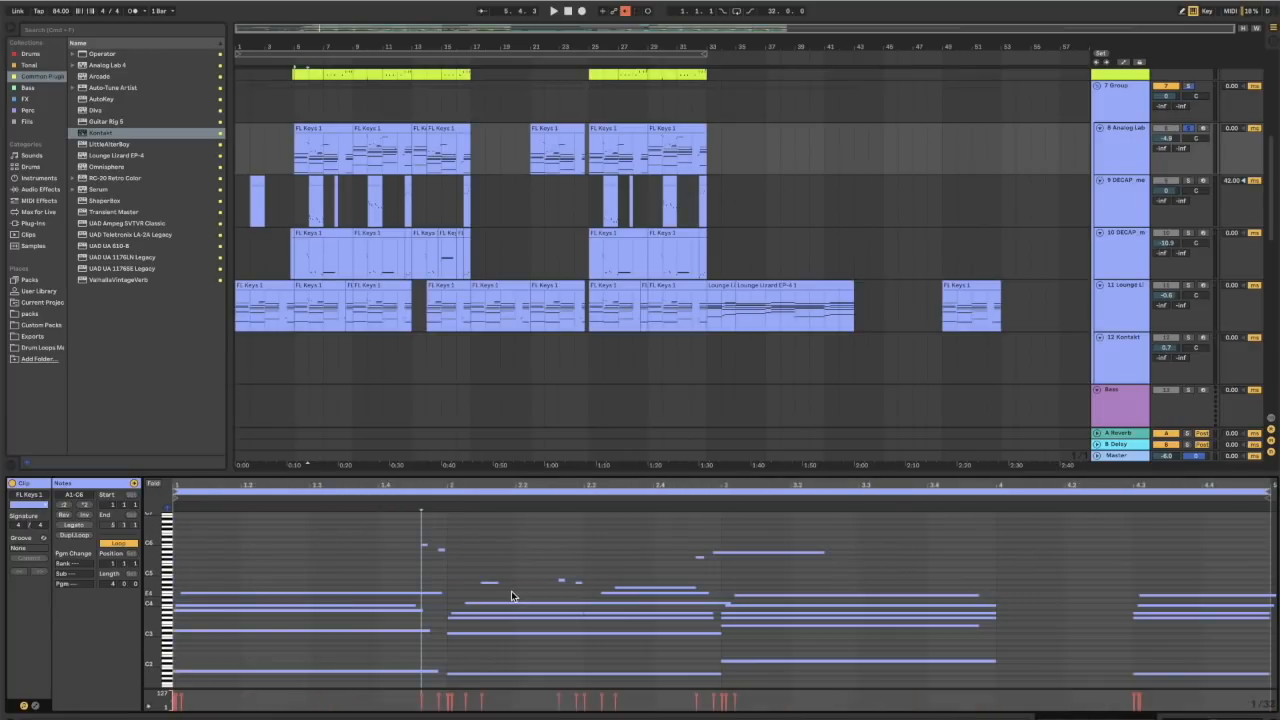
# Select the short high melody notes between A4 and C6 around bar 2 and play the passage
pyautogui.moveTo(416, 530); pyautogui.dragTo(590, 592)
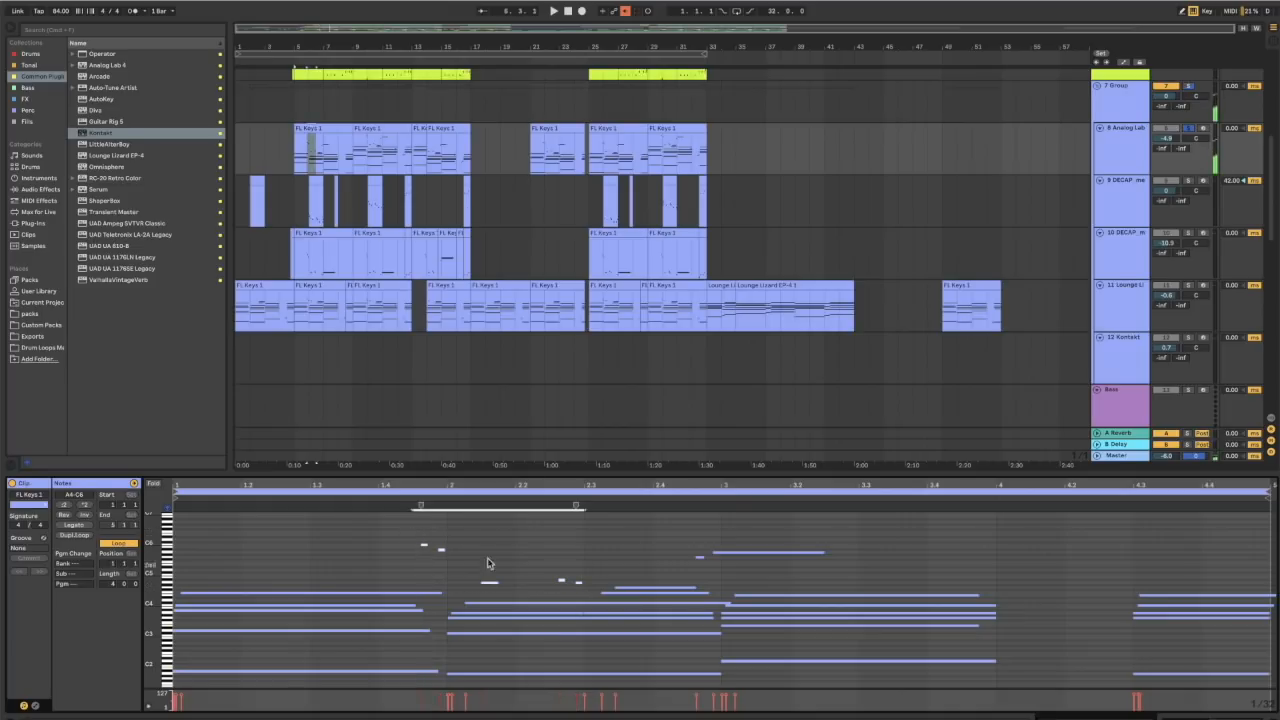
pyautogui.moveTo(414, 528); pyautogui.dragTo(711, 603)
pyautogui.click(550, 531)
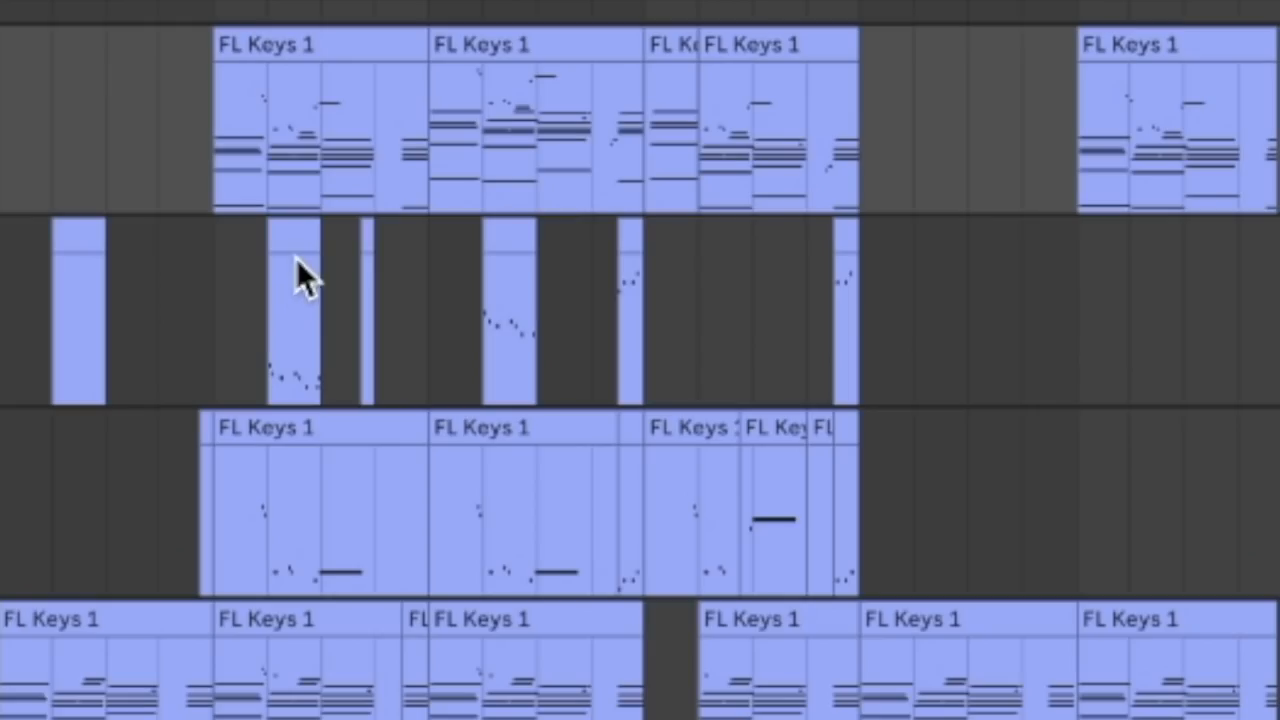
# Solo the DECAP pipe pluck track and play its short clip at bar 6
pyautogui.click(316, 182)
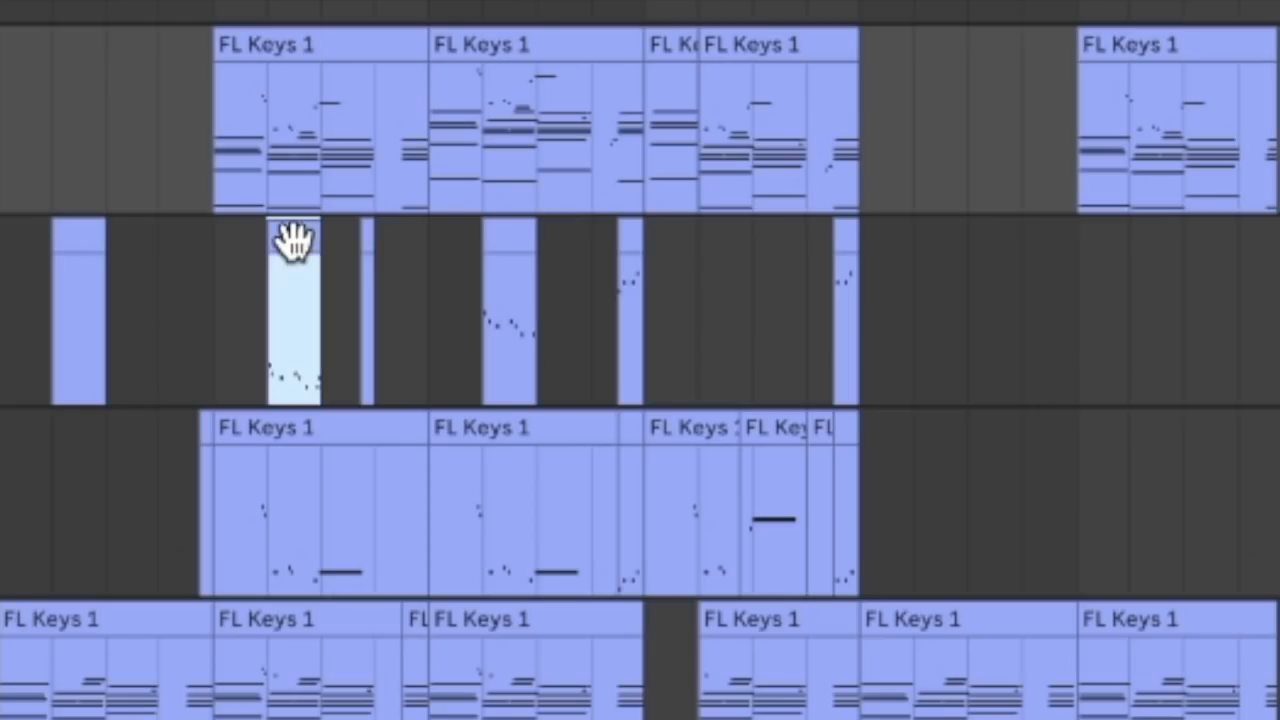
pyautogui.click(815, 715)
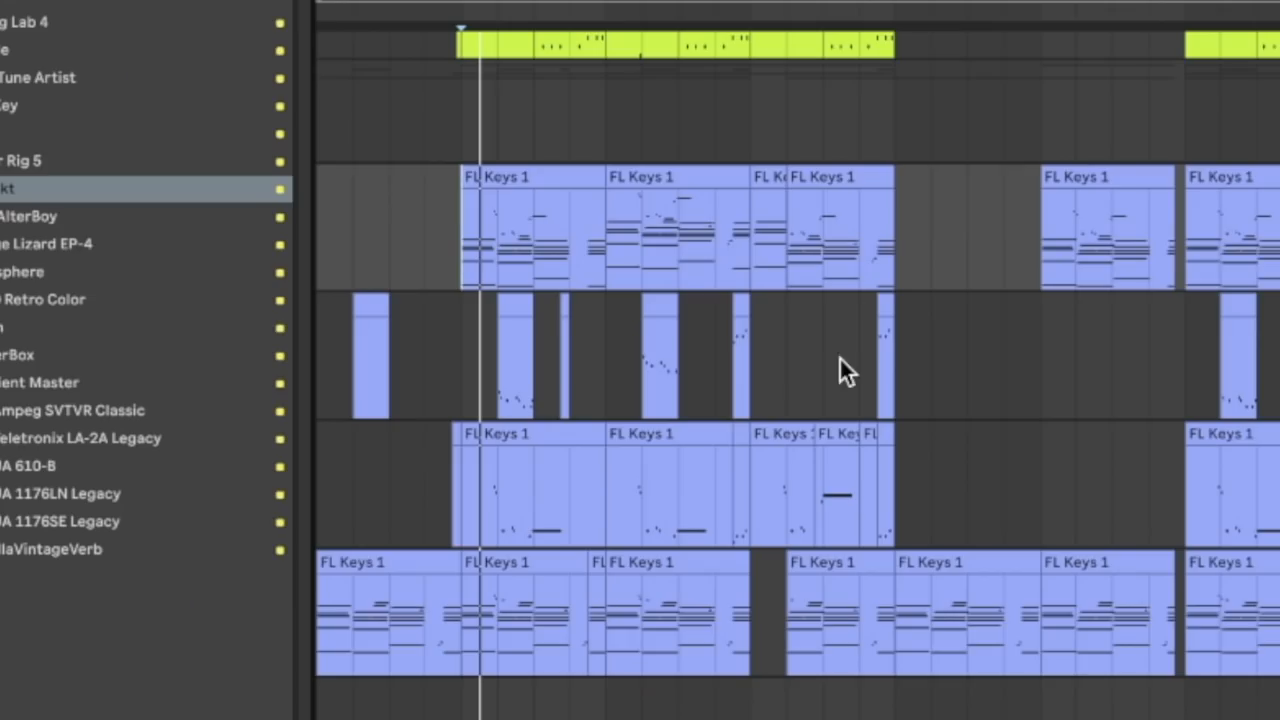
pyautogui.click(505, 298)
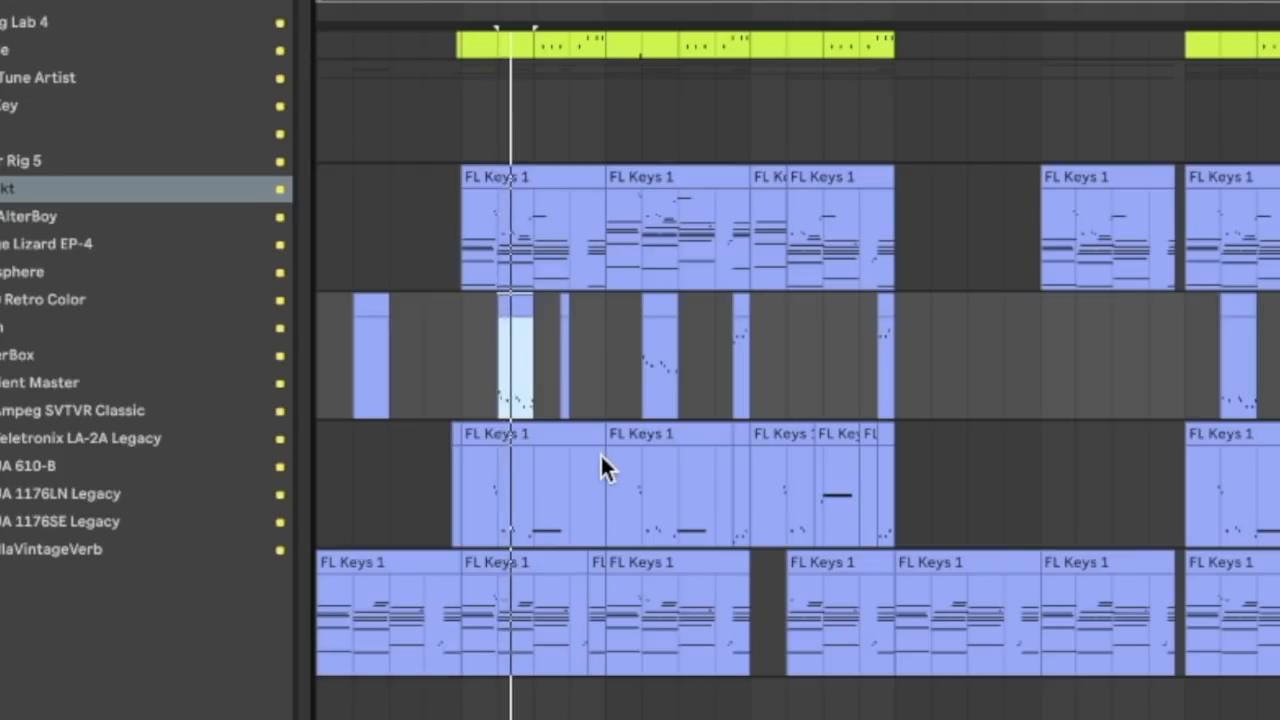
pyautogui.click(665, 306)
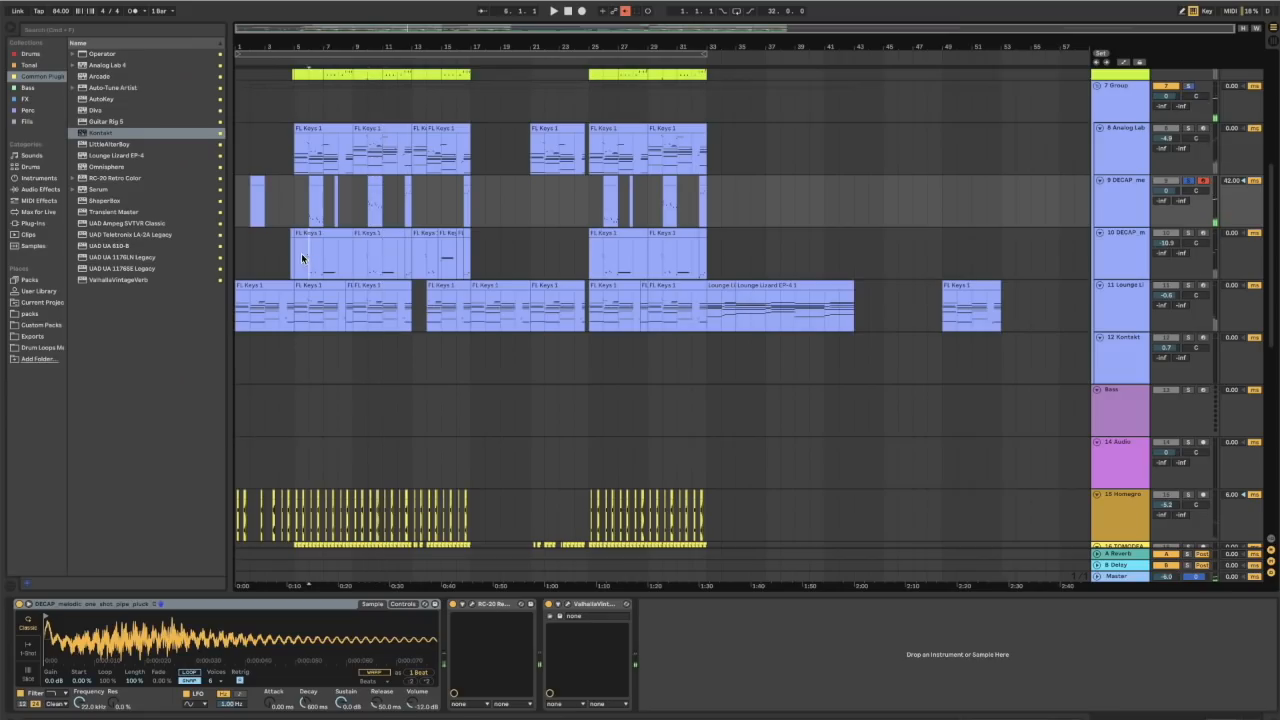
# Solo track 10 with the spooky DECAP one-shot and play its part from bar 6
pyautogui.click(301, 253)
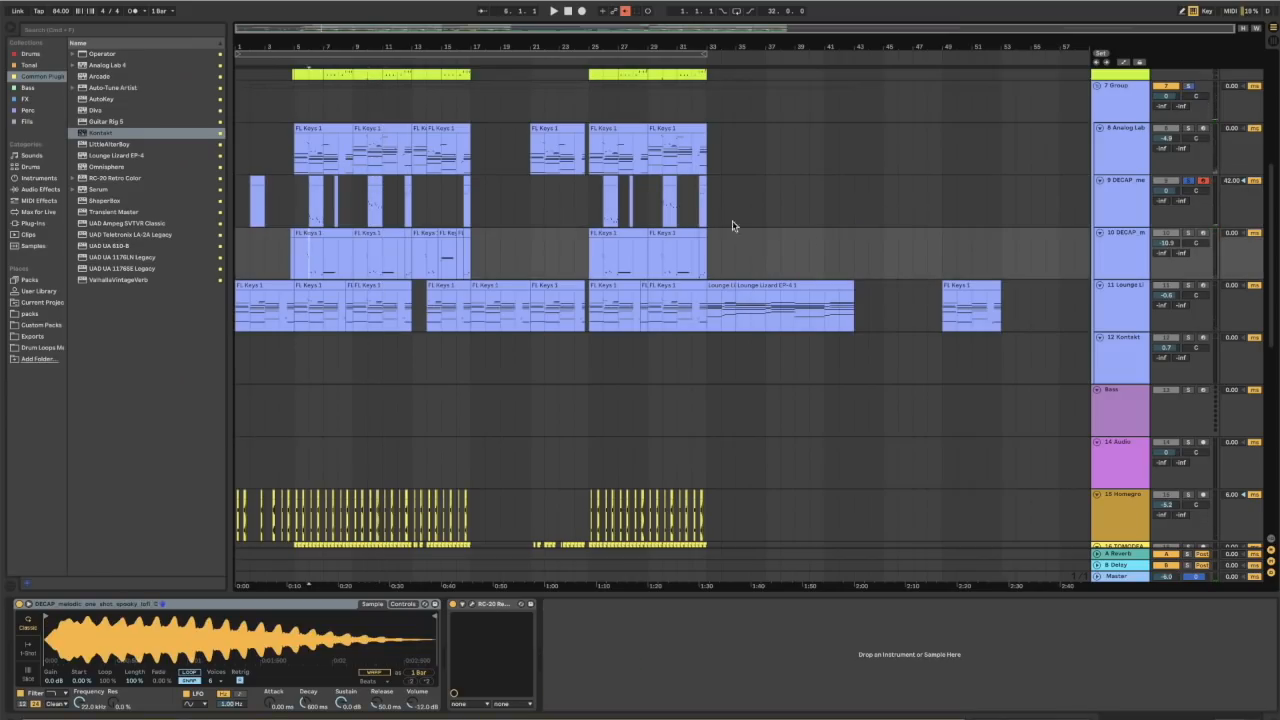
pyautogui.click(1190, 233)
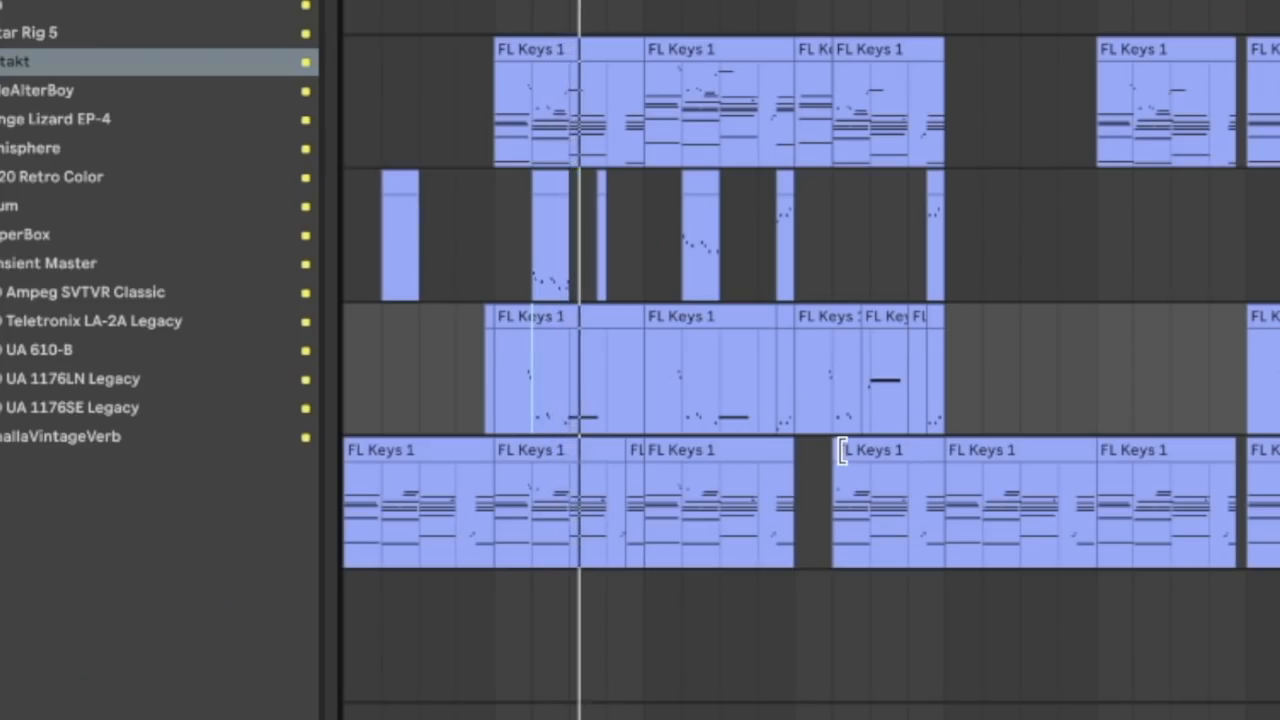
pyautogui.press('space')
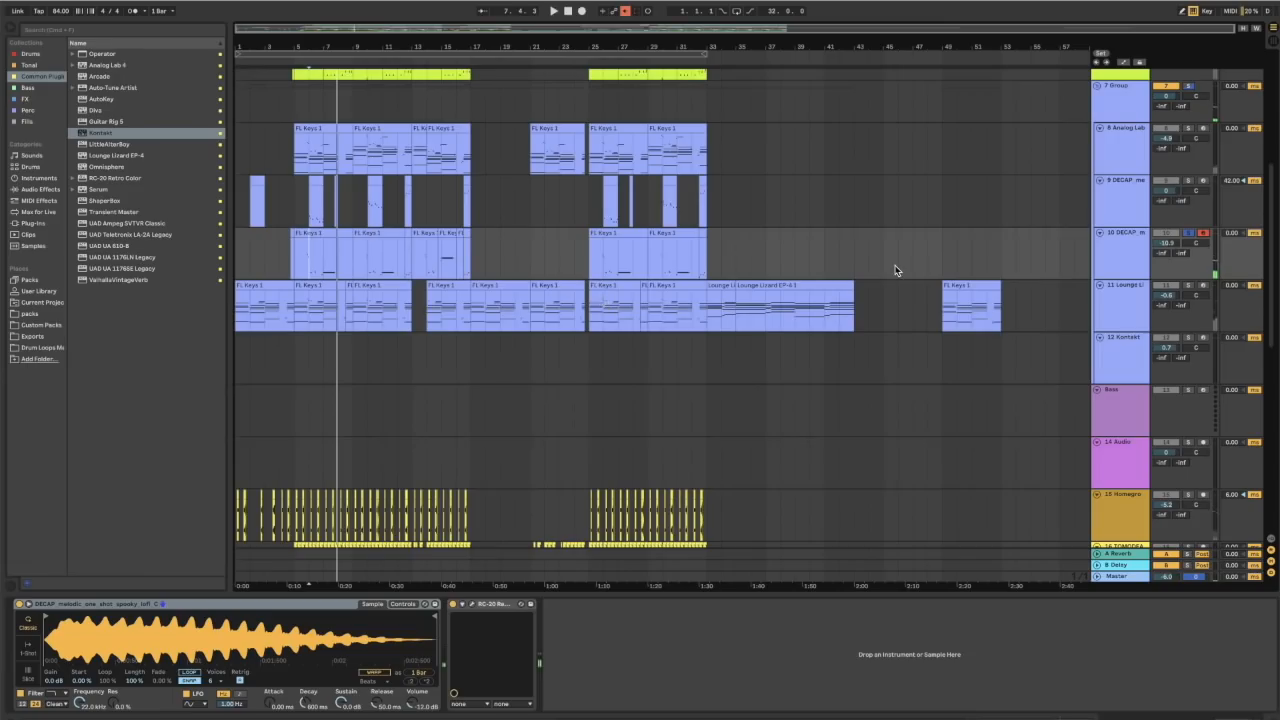
pyautogui.scroll(1, 896, 267)
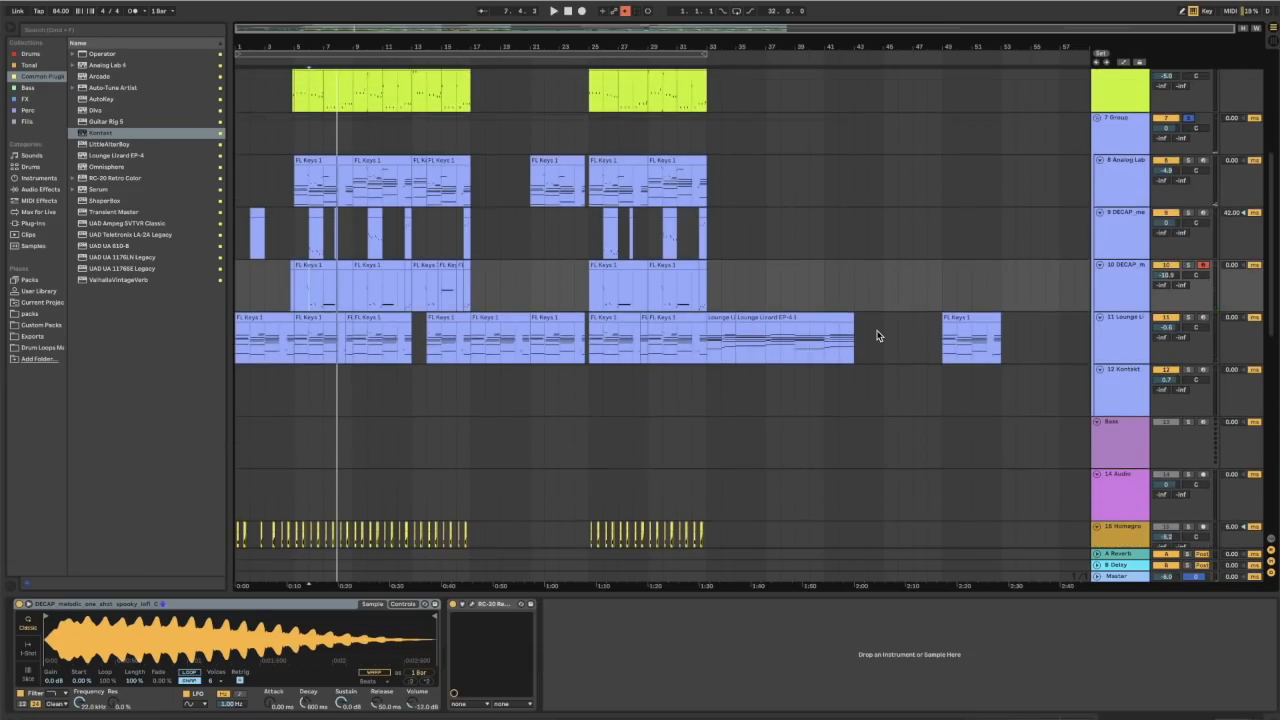
# Play the soloed melodic group from bar 4 to hear the keys and one-shot layers together
pyautogui.scroll(-2, 877, 336)
pyautogui.scroll(2, 843, 322)
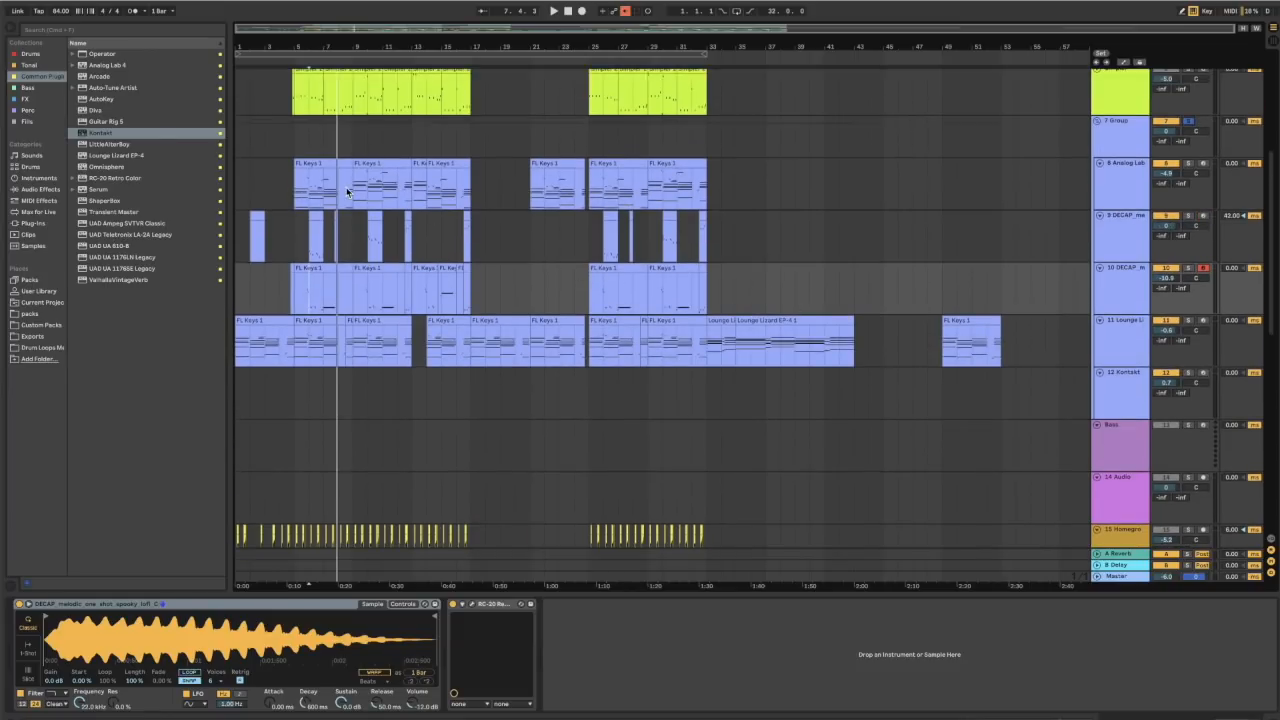
pyautogui.click(284, 188)
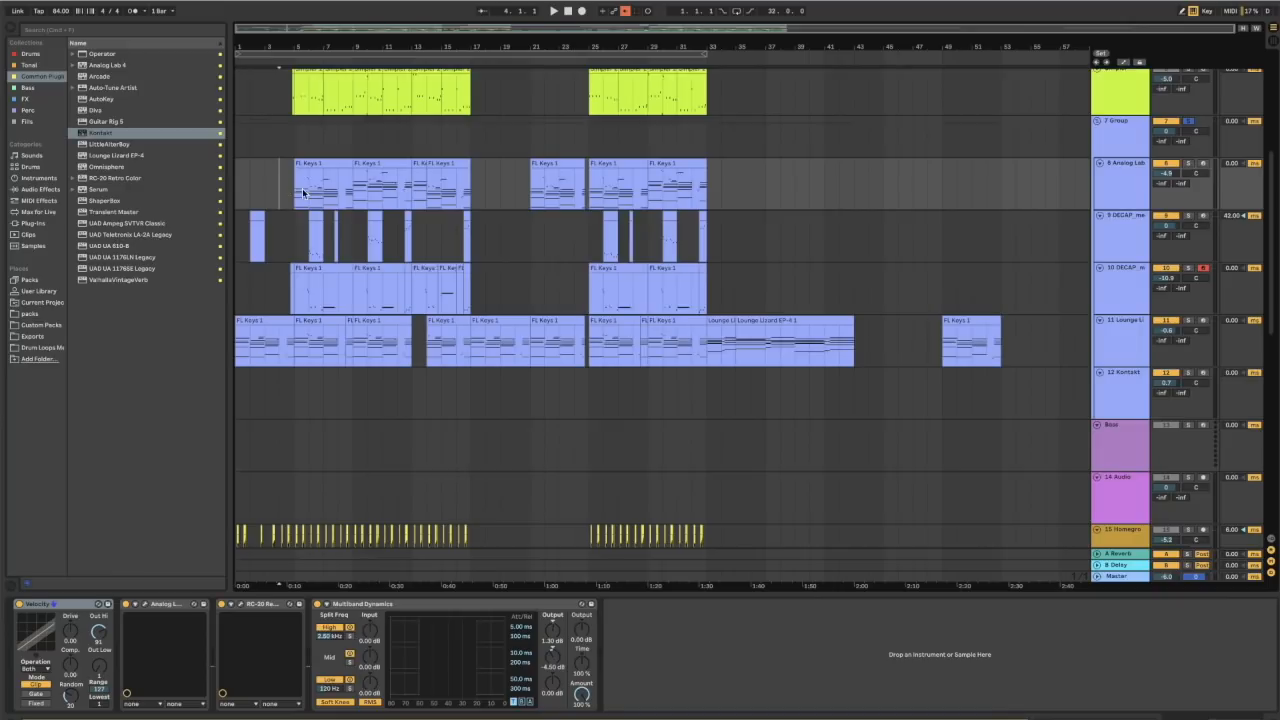
pyautogui.press('space')
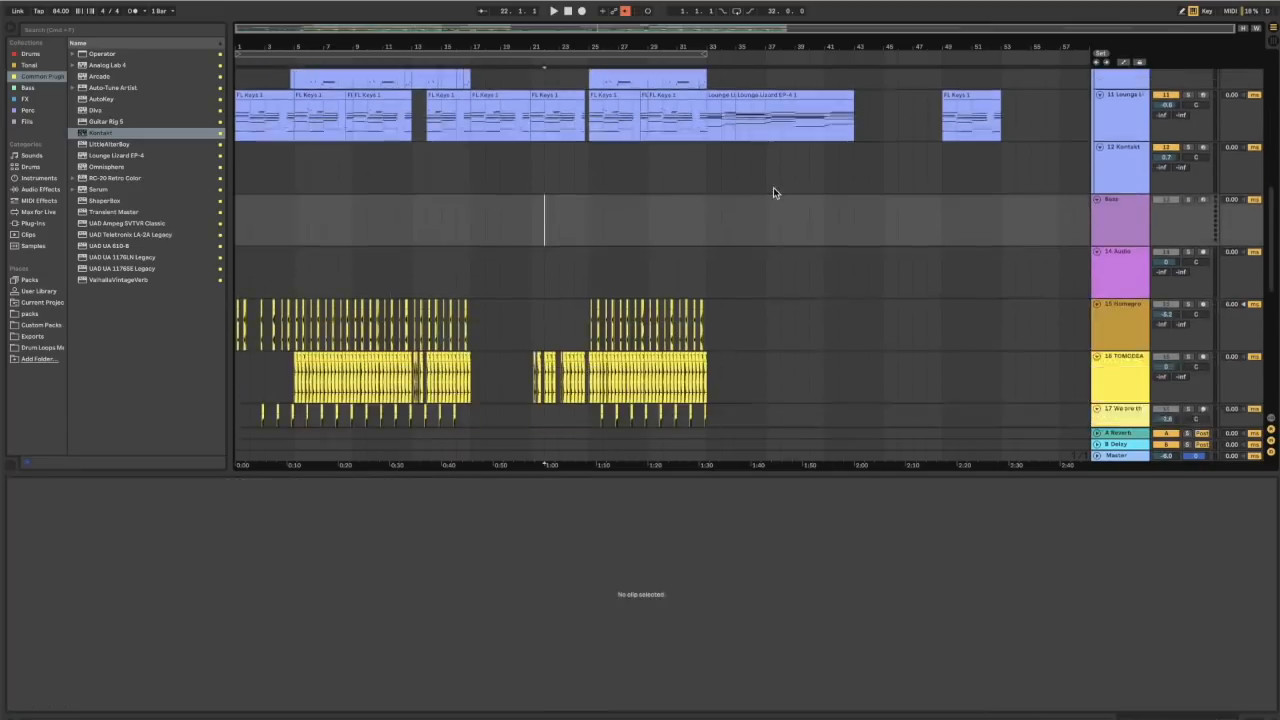
# Solo the drum group and play all of its tracks together from bar 5
pyautogui.scroll(-4, 773, 193)
pyautogui.scroll(-1, 773, 193)
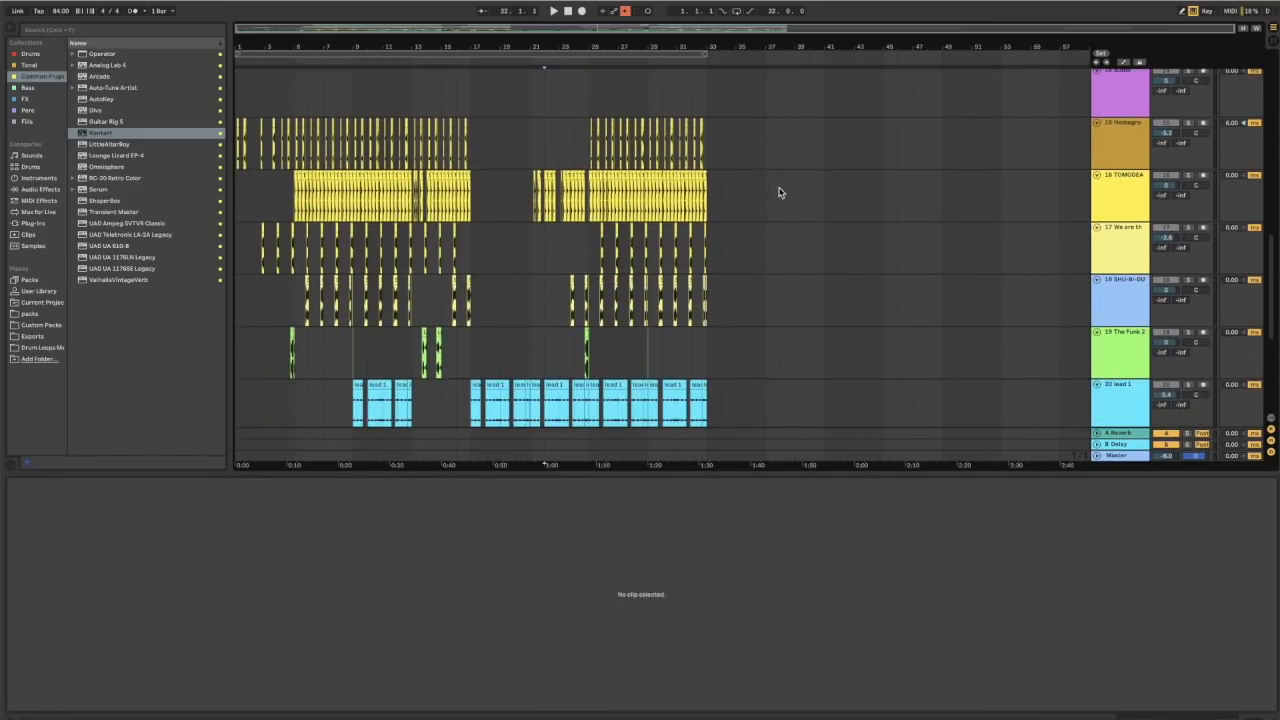
pyautogui.scroll(-3, 803, 194)
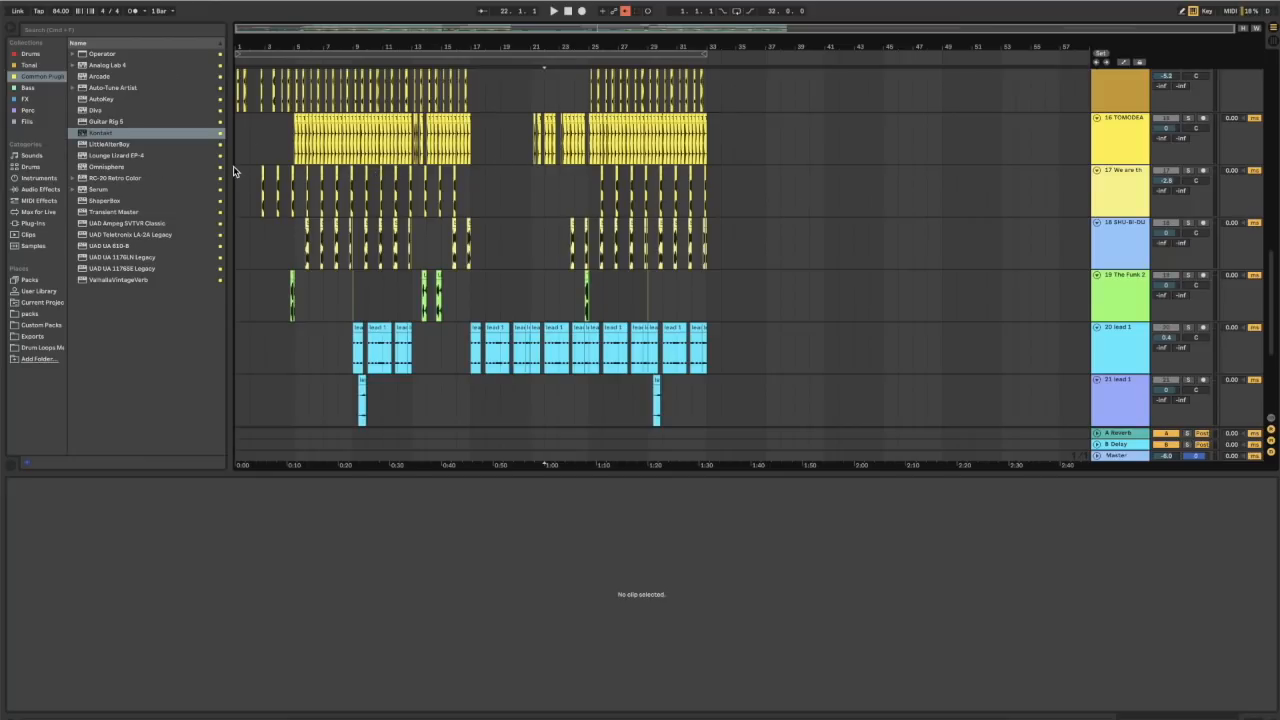
pyautogui.scroll(4, 240, 155)
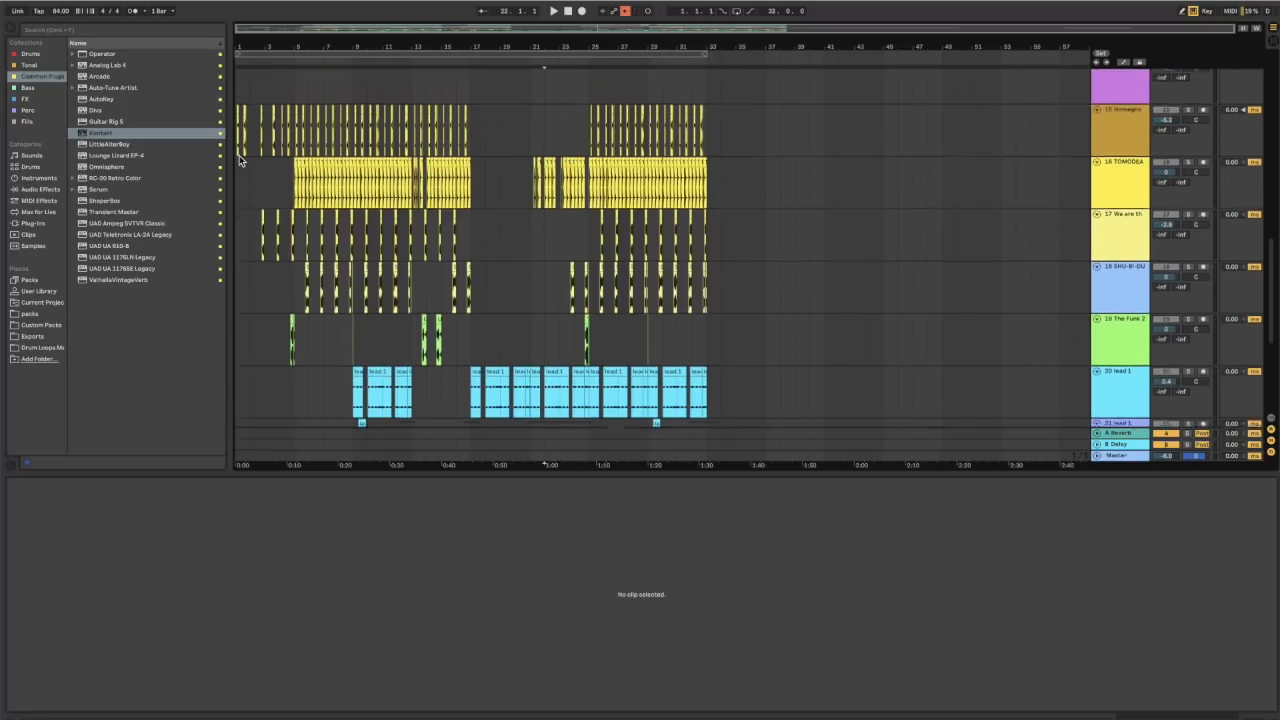
pyautogui.click(292, 99)
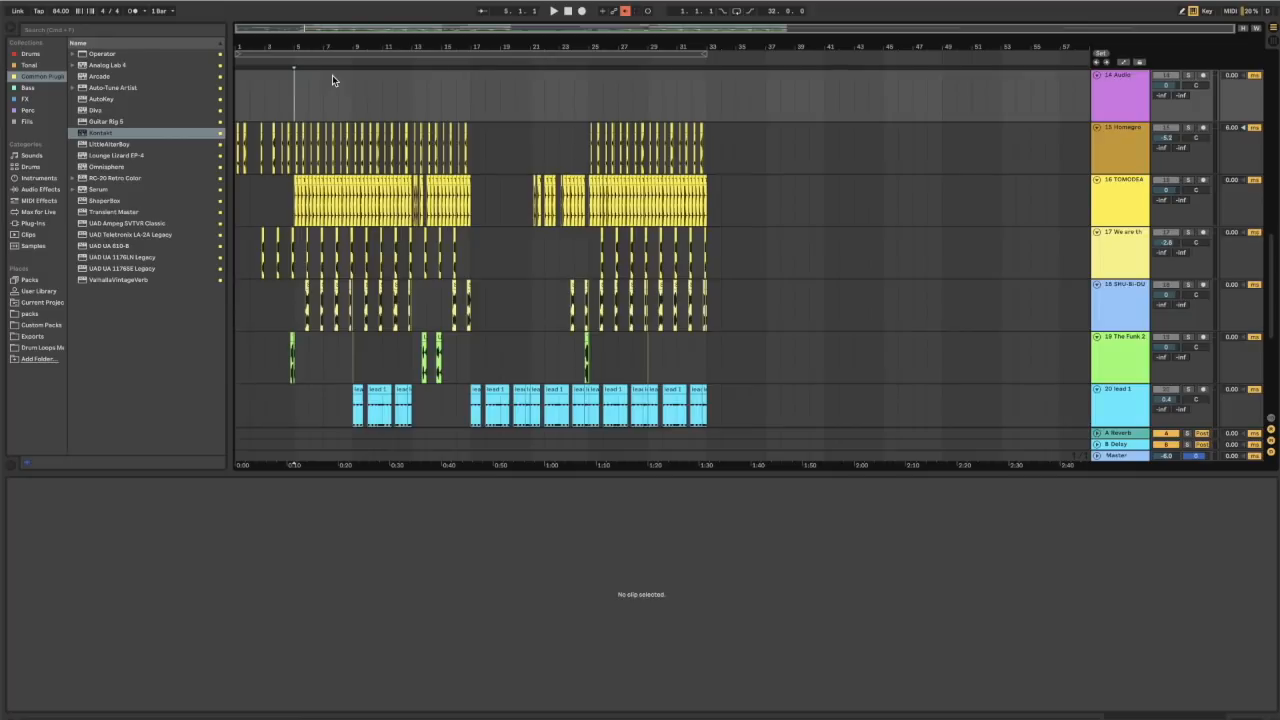
pyautogui.scroll(10, 347, 237)
pyautogui.click(291, 187)
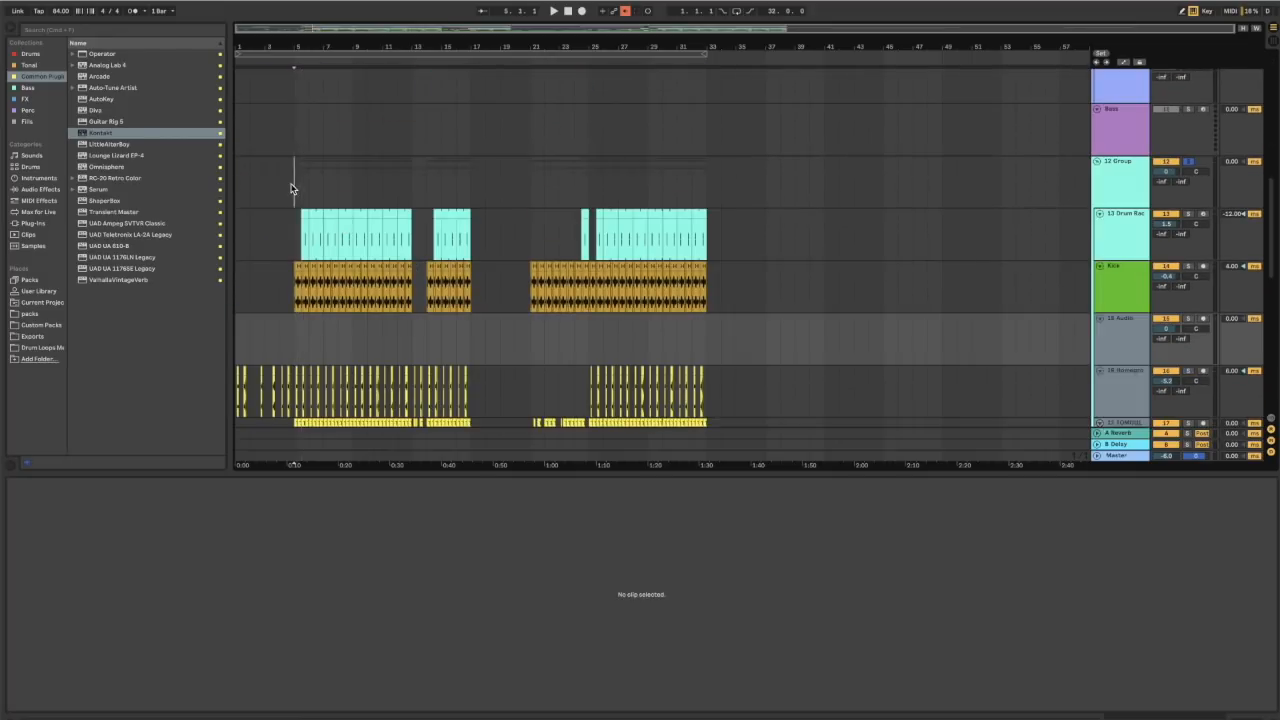
pyautogui.press('space')
pyautogui.scroll(-3, 370, 190)
pyautogui.scroll(-5, 481, 177)
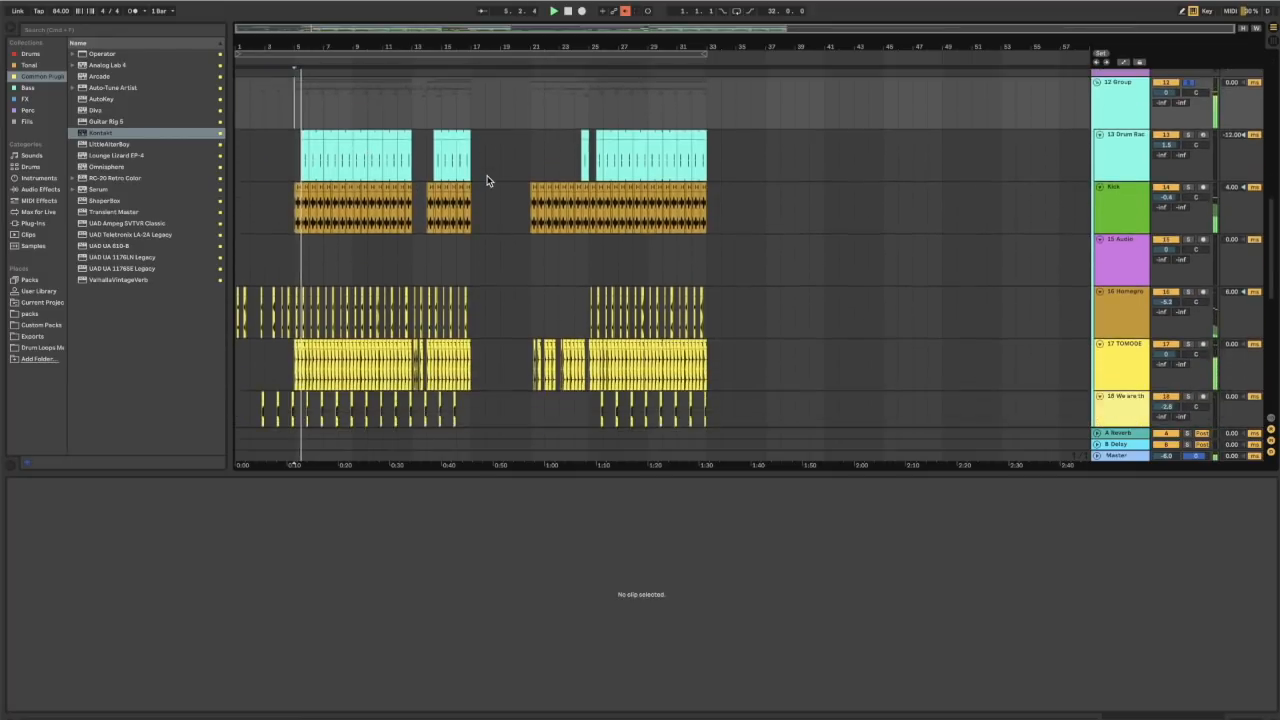
pyautogui.scroll(-1, 487, 180)
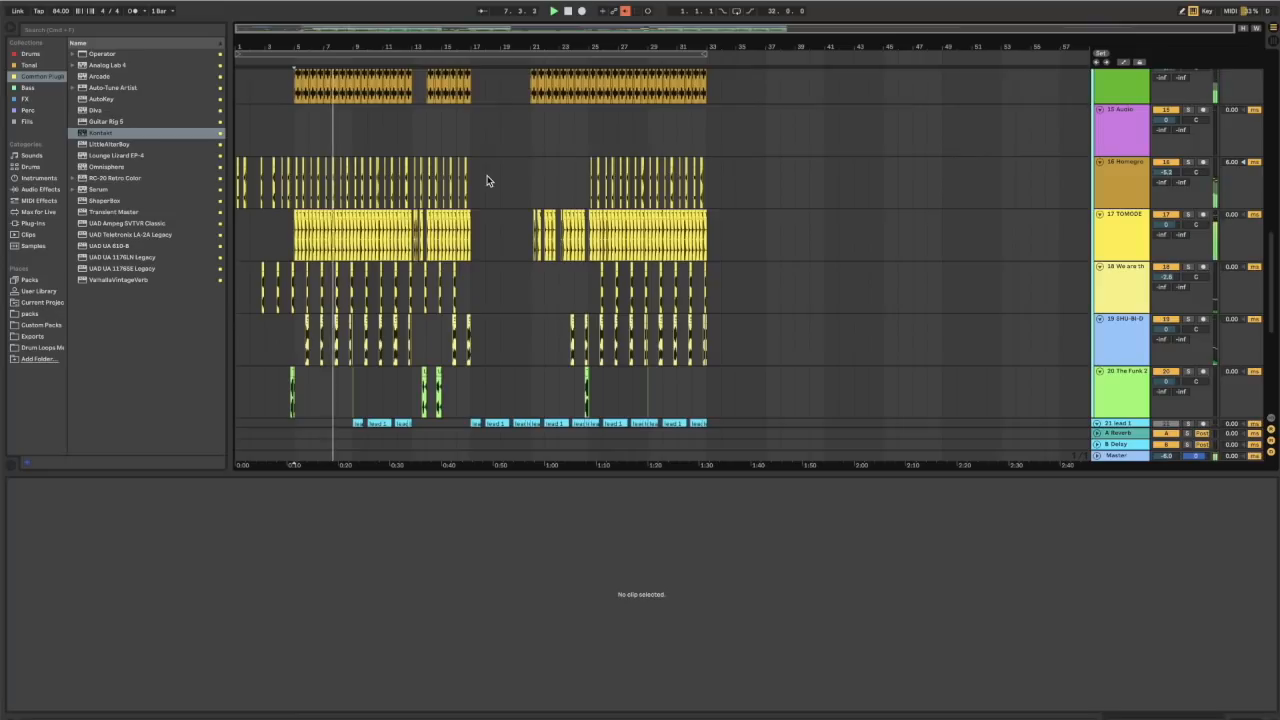
pyautogui.scroll(1, 487, 180)
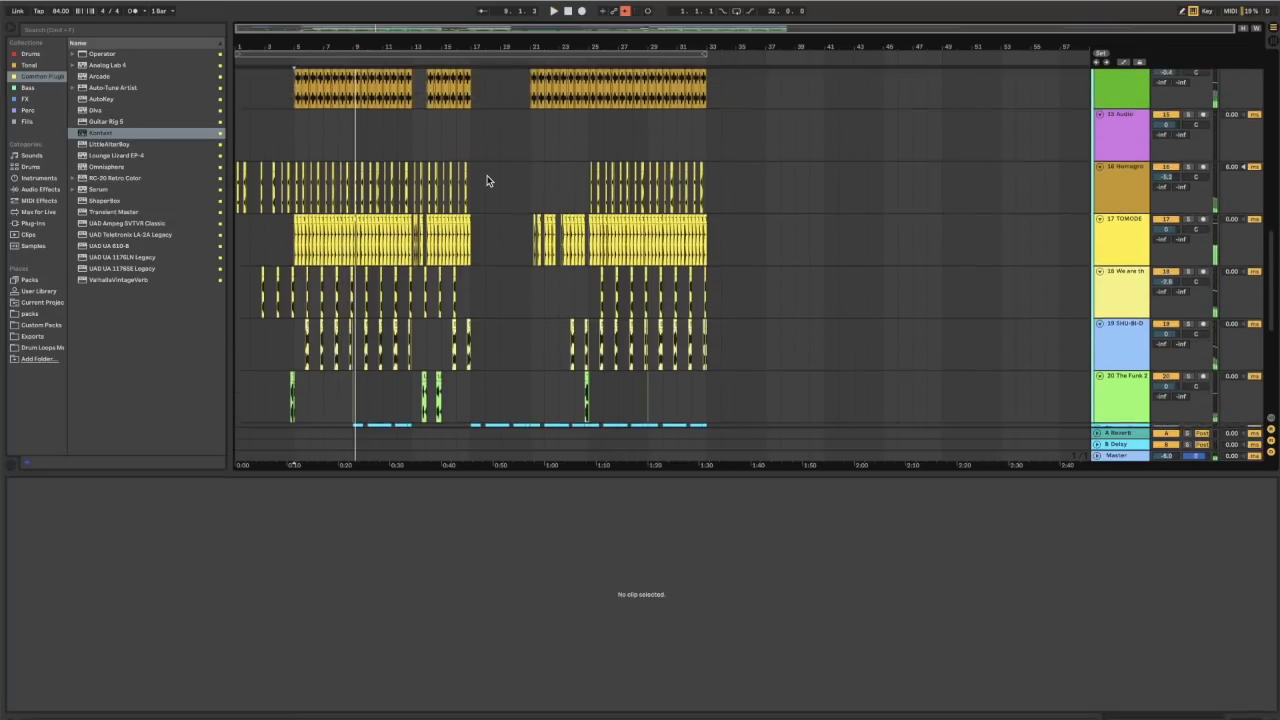
# Solo track 17 with the TOMODEAIYAMO kick and play its pattern from the first clip at bar 5
pyautogui.moveTo(281, 48); pyautogui.dragTo(416, 48)
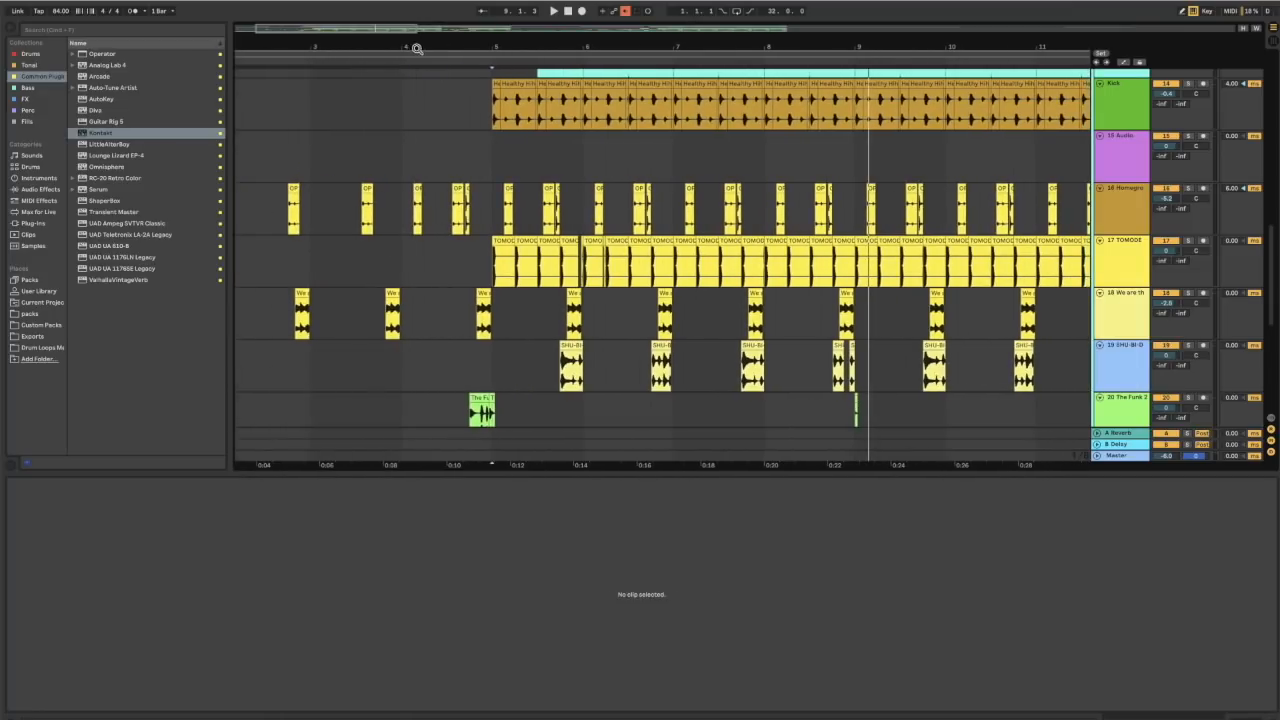
pyautogui.scroll(3, 498, 173)
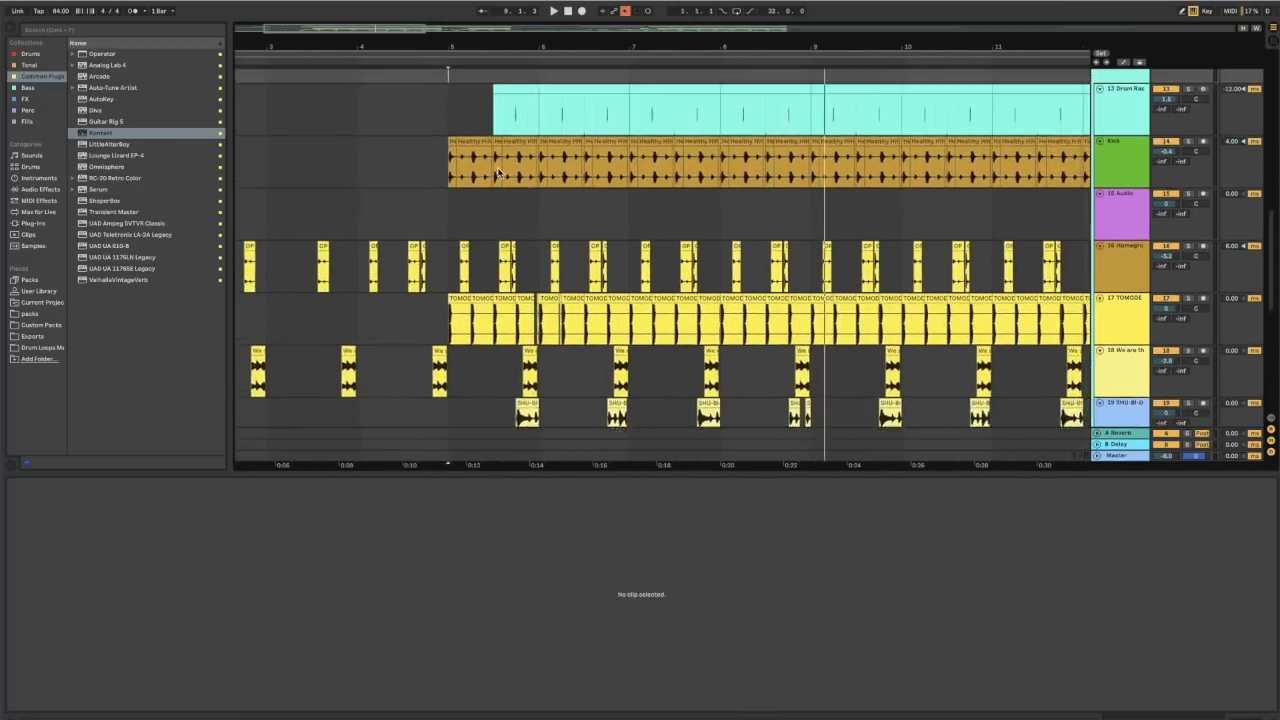
pyautogui.scroll(-2, 512, 231)
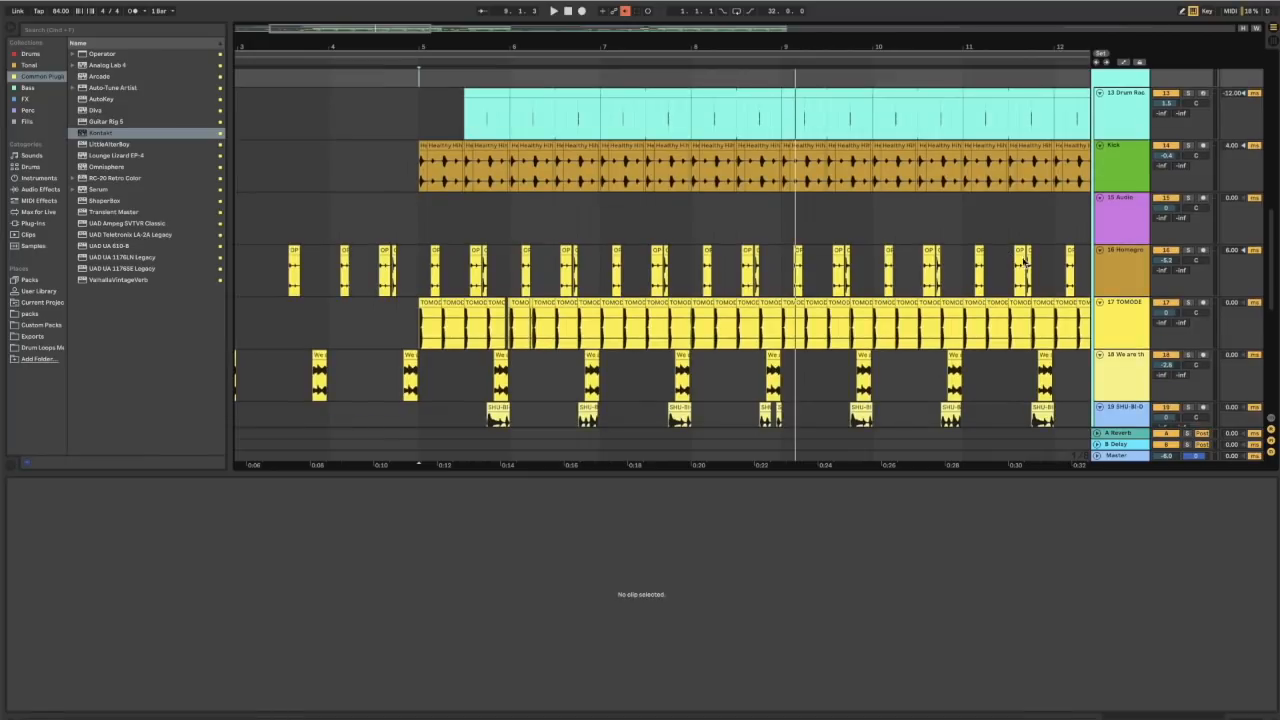
pyautogui.click(1189, 302)
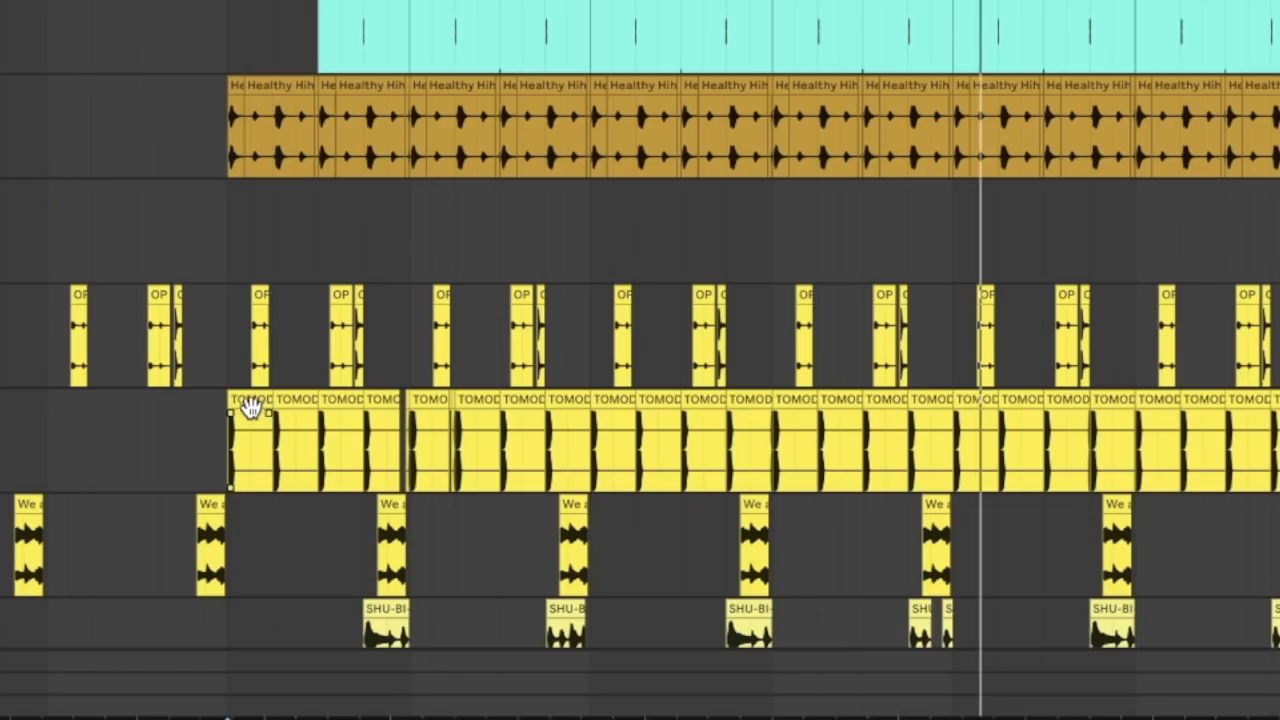
pyautogui.click(430, 303)
pyautogui.press('space')
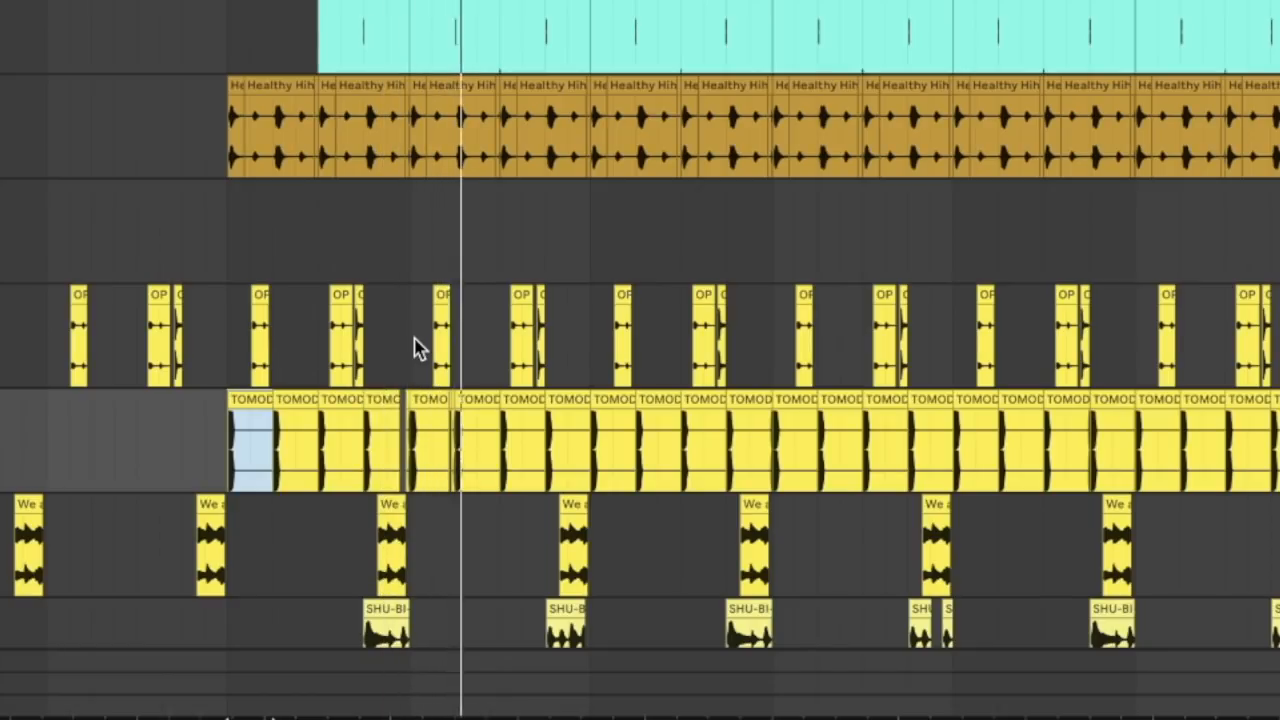
pyautogui.press('space')
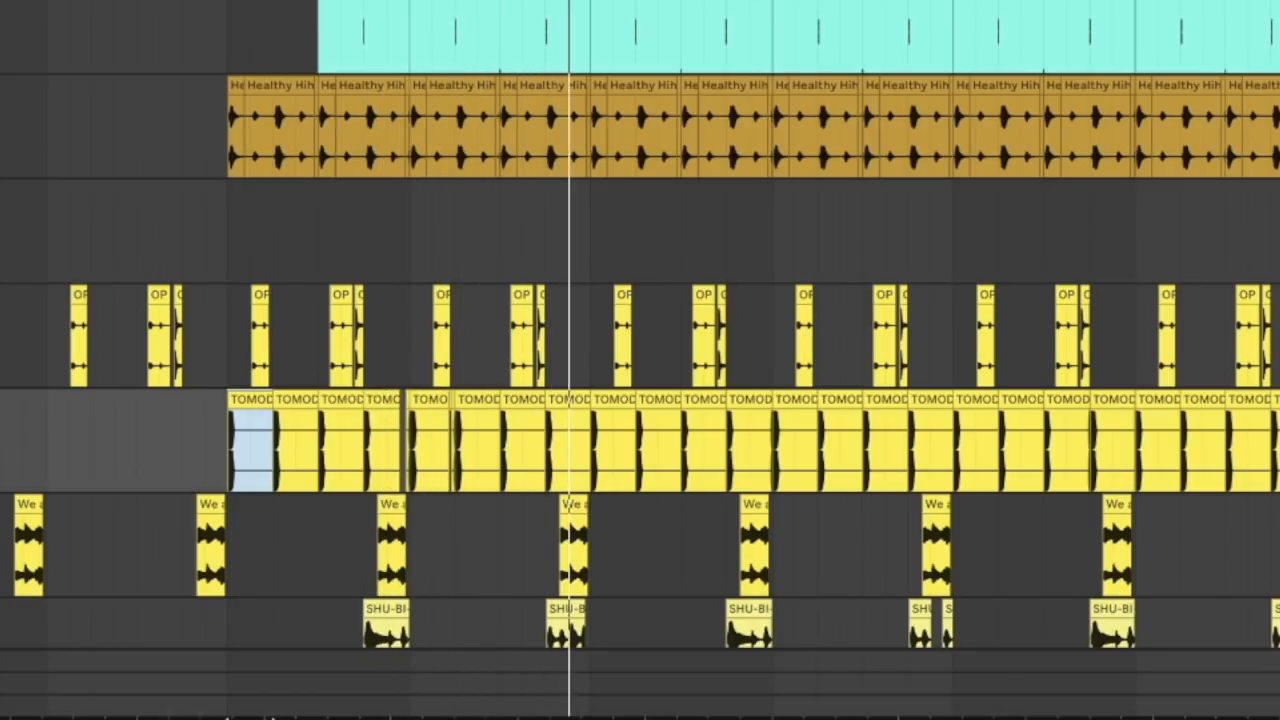
# Examine the timing of the kick and hi-hat clips up close around bar 6
pyautogui.moveTo(539, 47); pyautogui.dragTo(534, 150)
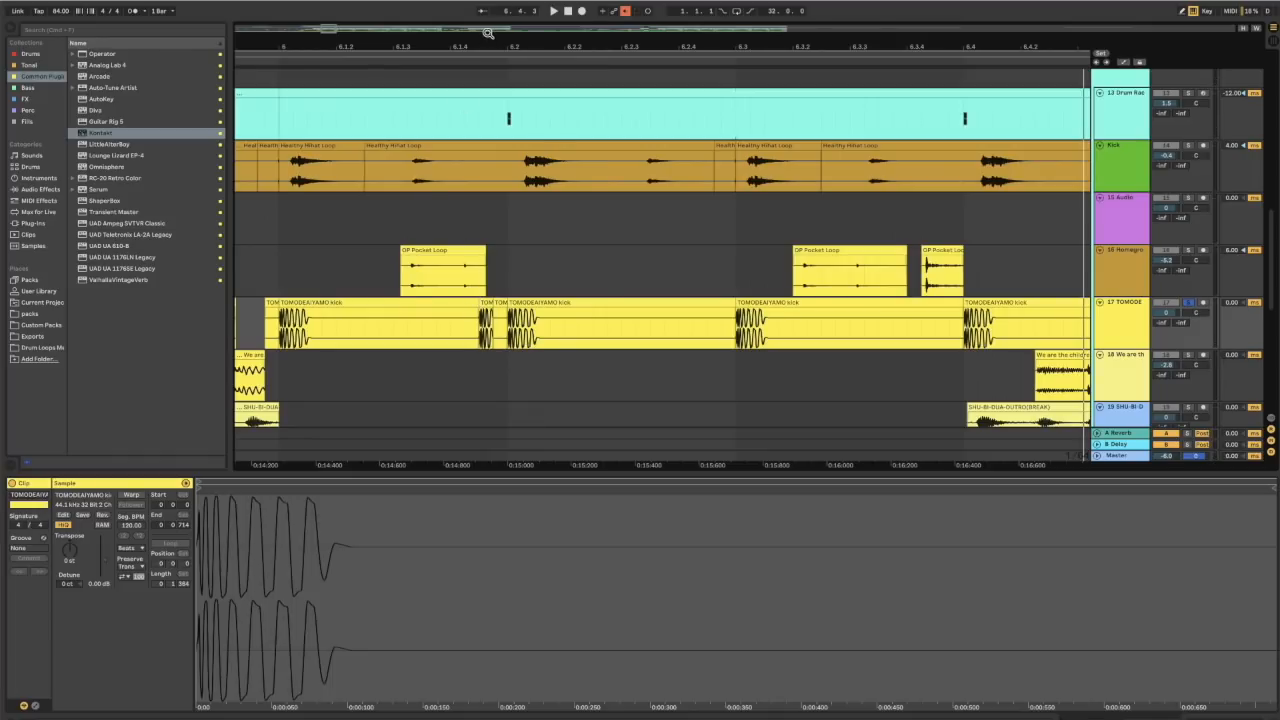
pyautogui.moveTo(488, 33); pyautogui.dragTo(620, 40)
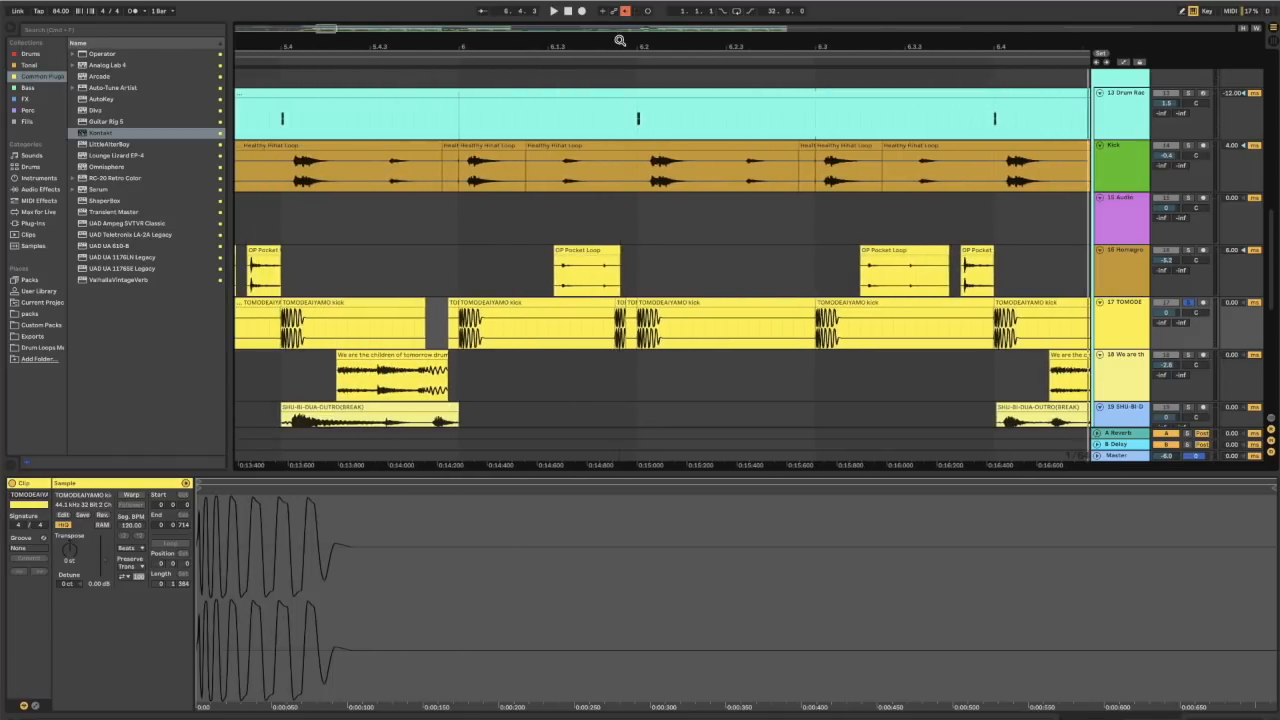
pyautogui.click(459, 186)
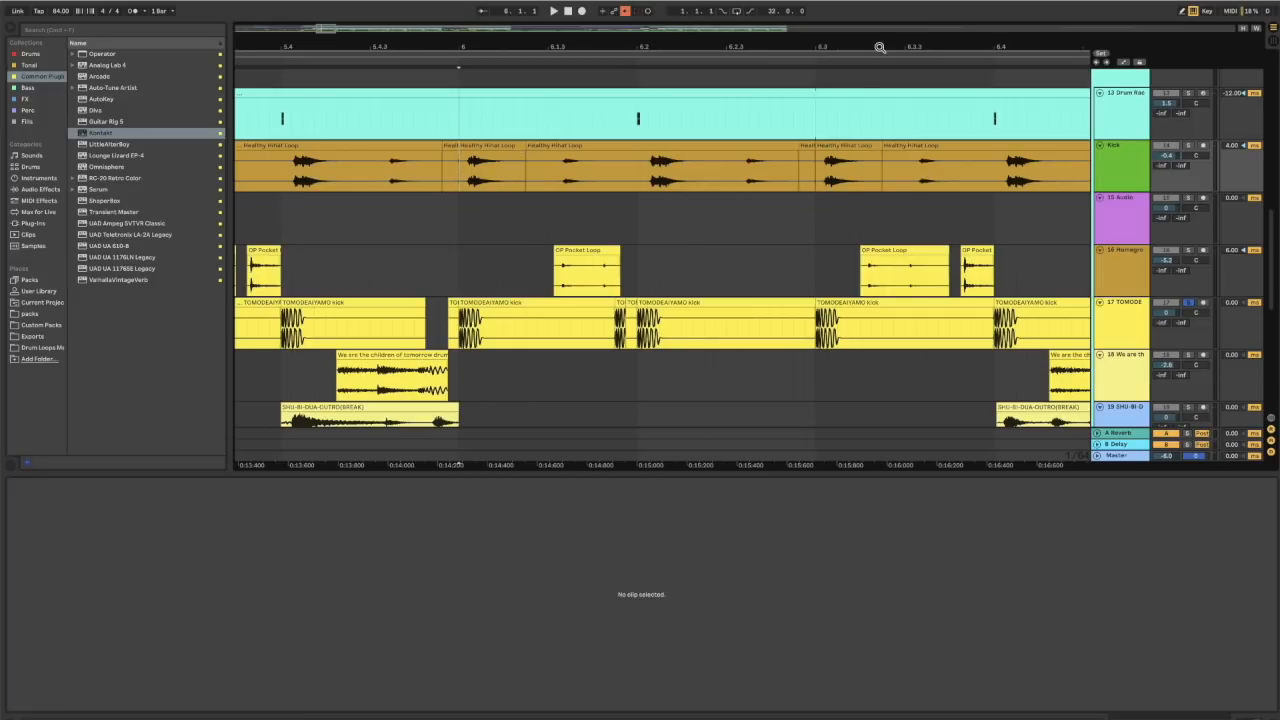
# Solo the Drum Rack track, play its layered clap near 6.2 and review the track's device chain
pyautogui.moveTo(857, 45); pyautogui.dragTo(856, 42)
pyautogui.click(673, 117)
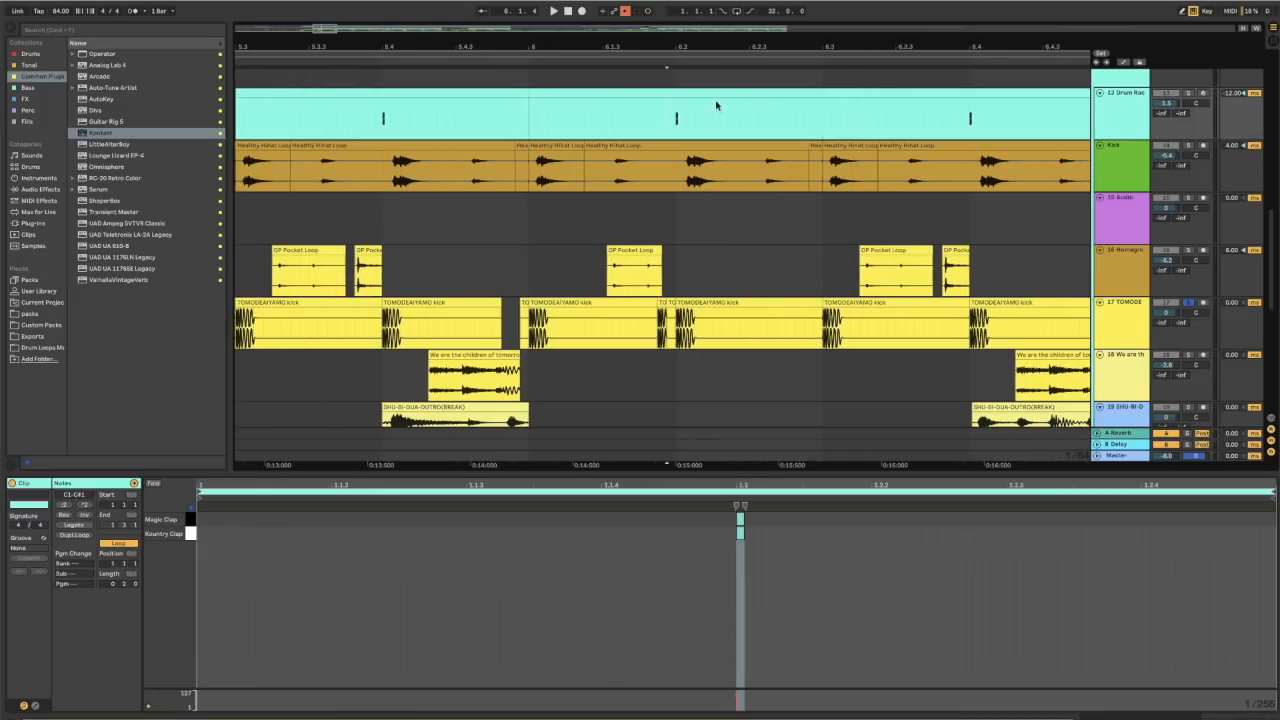
pyautogui.press('space')
pyautogui.click(1133, 113)
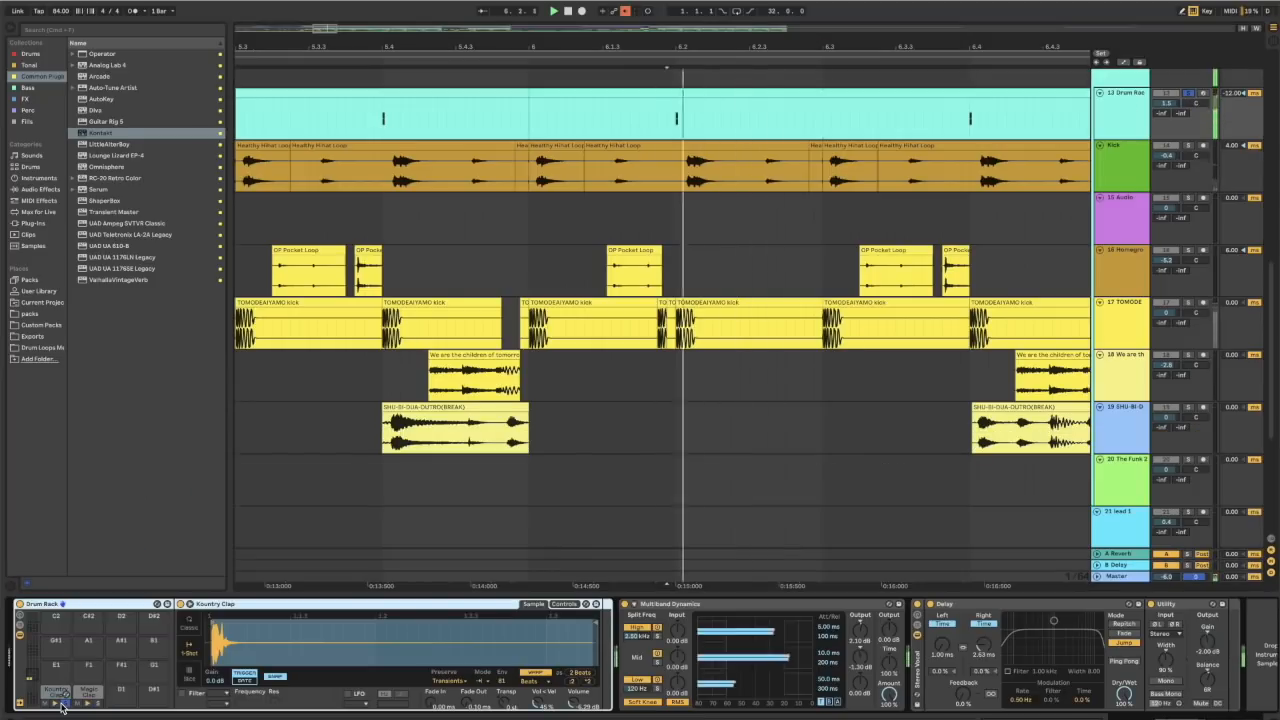
pyautogui.hscroll(1, 944, 674)
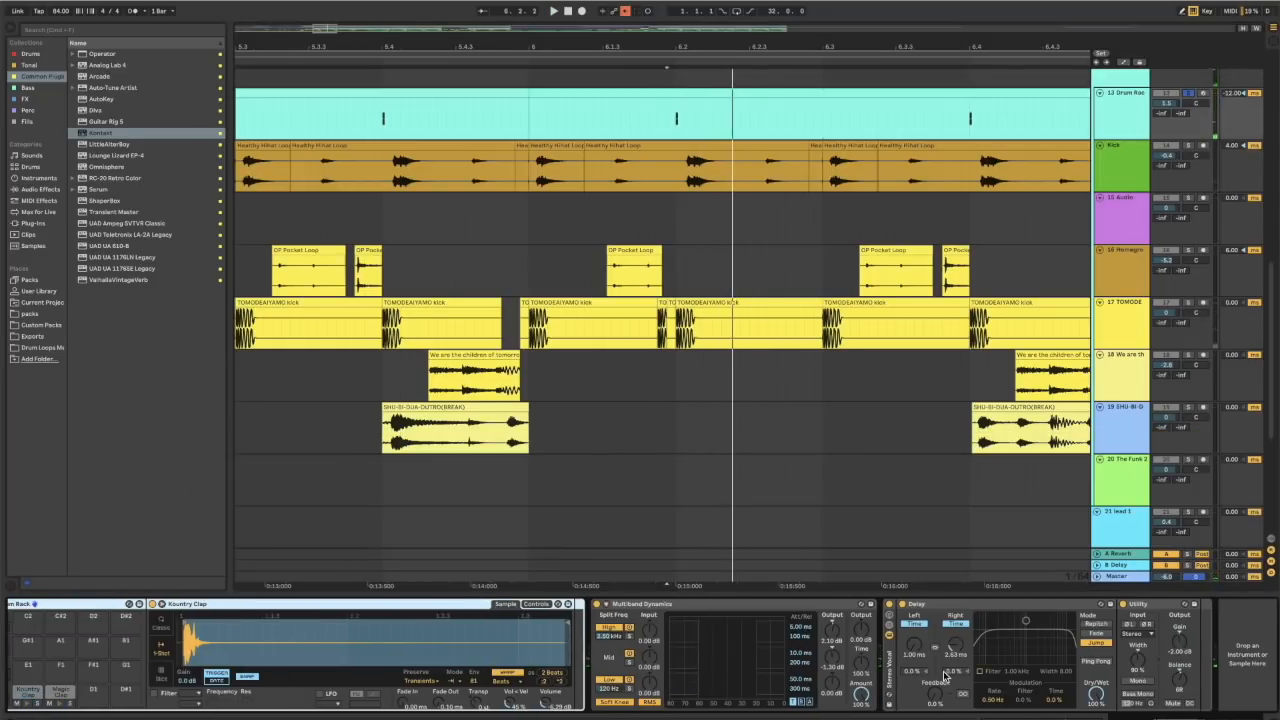
pyautogui.scroll(1, 1033, 138)
# Solo and play the OP Pocket Loop track from bar 6, and play break tracks 18 and 19 soloed from 5.4
pyautogui.scroll(-4, 940, 277)
pyautogui.hscroll(-3, 940, 277)
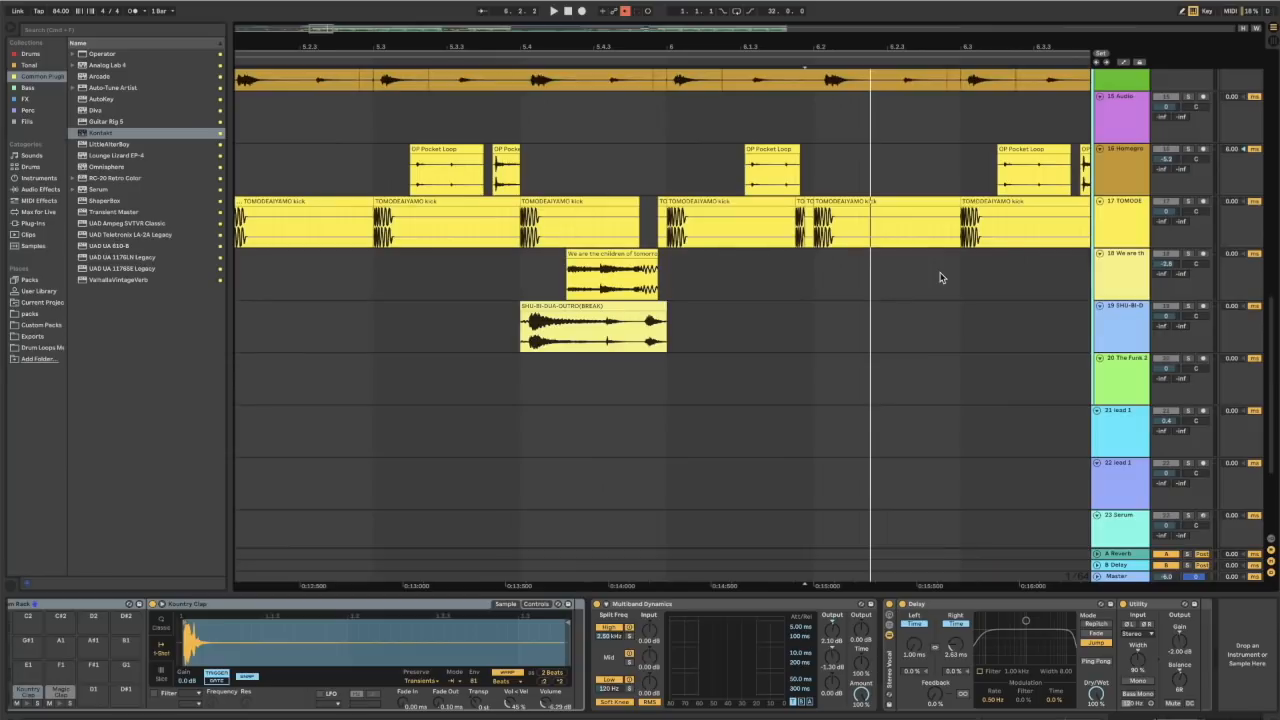
pyautogui.click(696, 162)
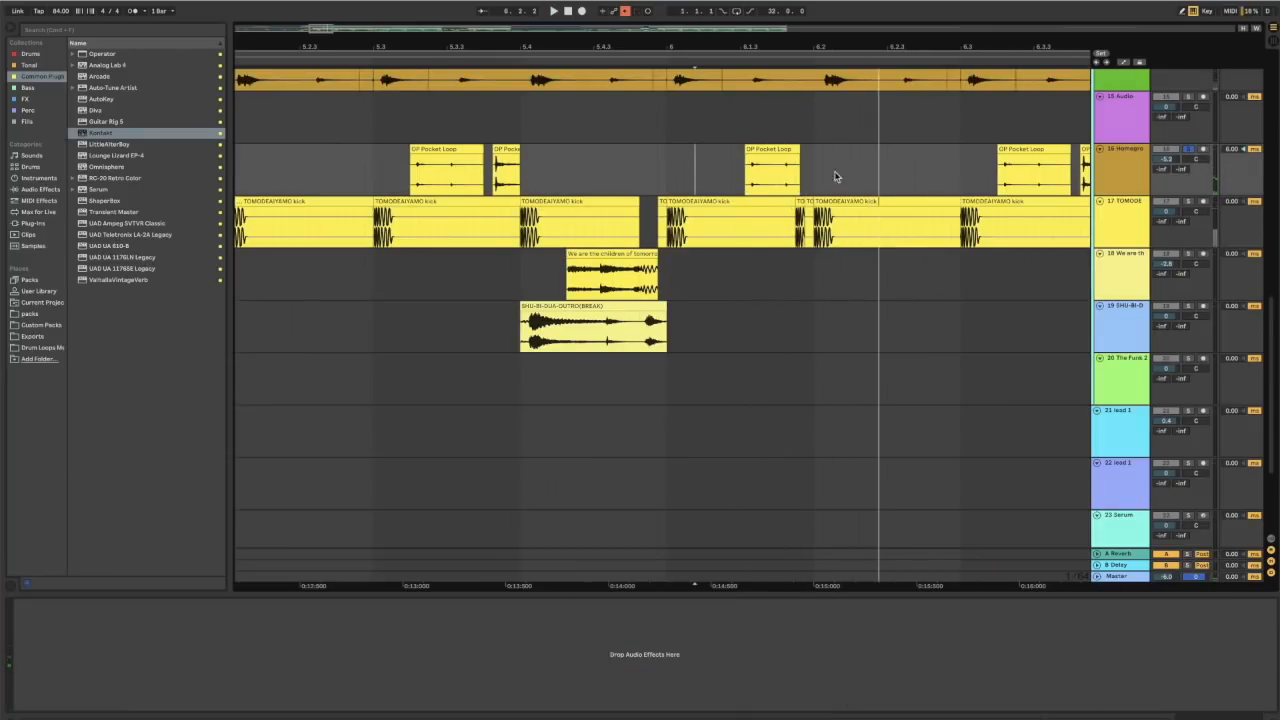
pyautogui.click(529, 282)
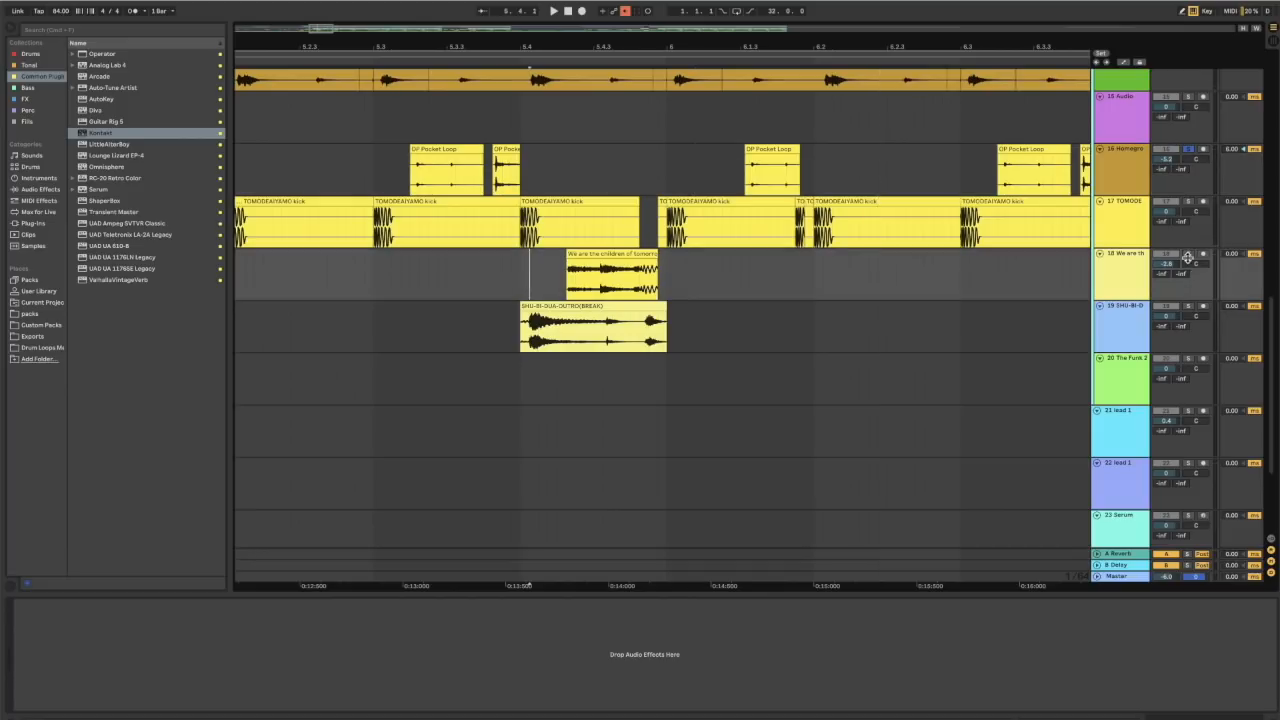
pyautogui.press('space')
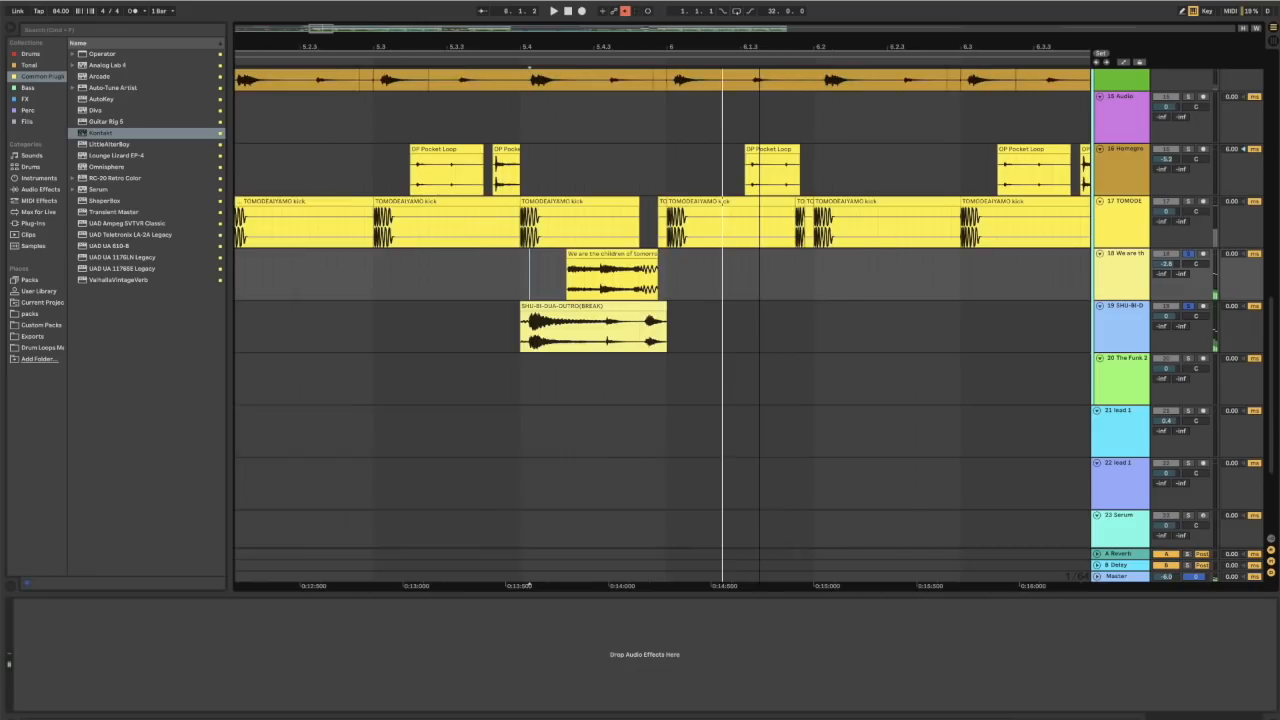
# Play the soloed melodic and drum groups together from just before bar 5
pyautogui.moveTo(759, 44); pyautogui.dragTo(759, 14)
pyautogui.scroll(3, 605, 263)
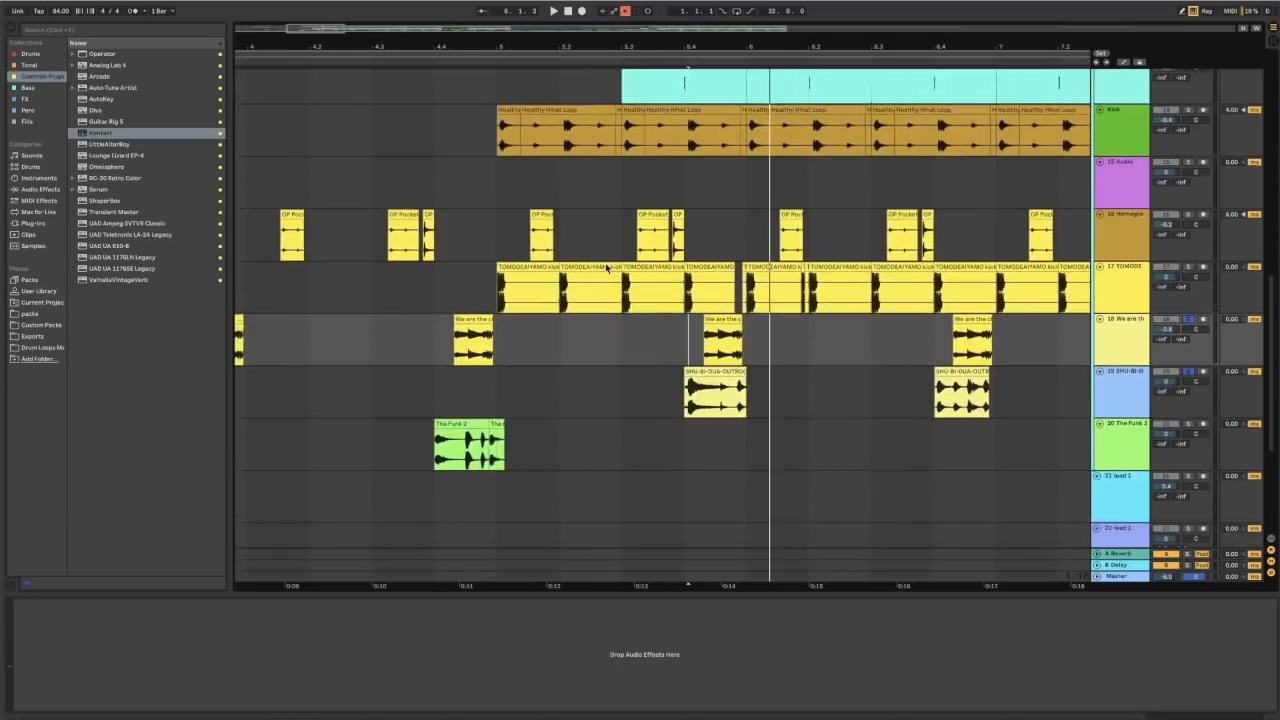
pyautogui.scroll(3, 605, 268)
pyautogui.hscroll(2, 605, 268)
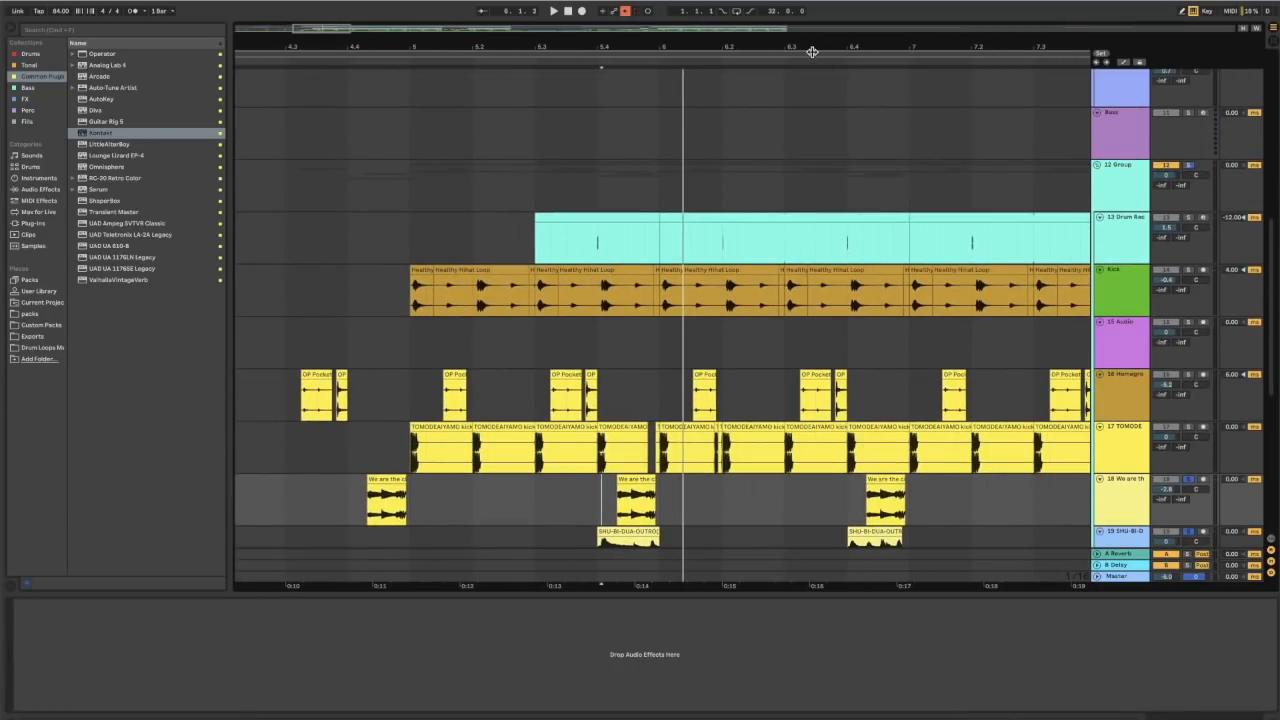
pyautogui.moveTo(809, 44); pyautogui.dragTo(809, 14)
pyautogui.scroll(-1, 1048, 186)
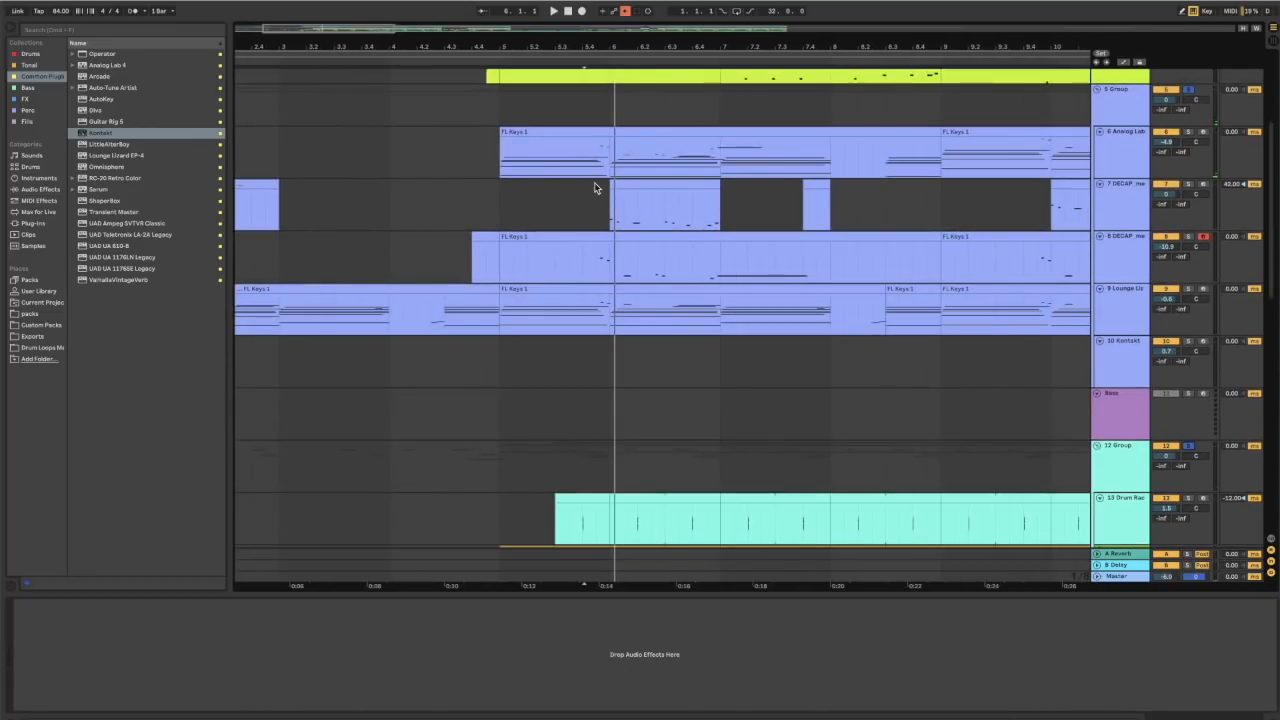
pyautogui.click(477, 127)
pyautogui.press('space')
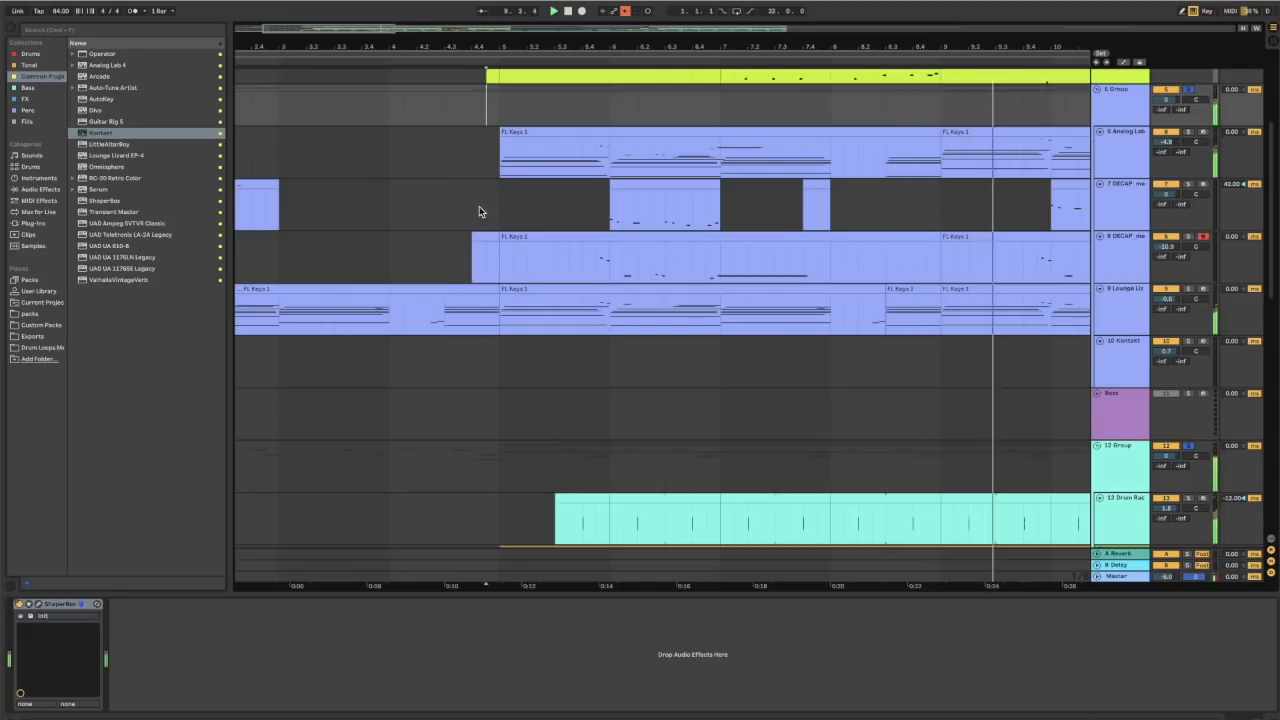
# Select the two-bar clip on the Simpler track at bar 5 and start playback from there
pyautogui.scroll(2, 479, 206)
pyautogui.hscroll(1, 479, 206)
pyautogui.scroll(5, 479, 208)
pyautogui.hscroll(3, 479, 208)
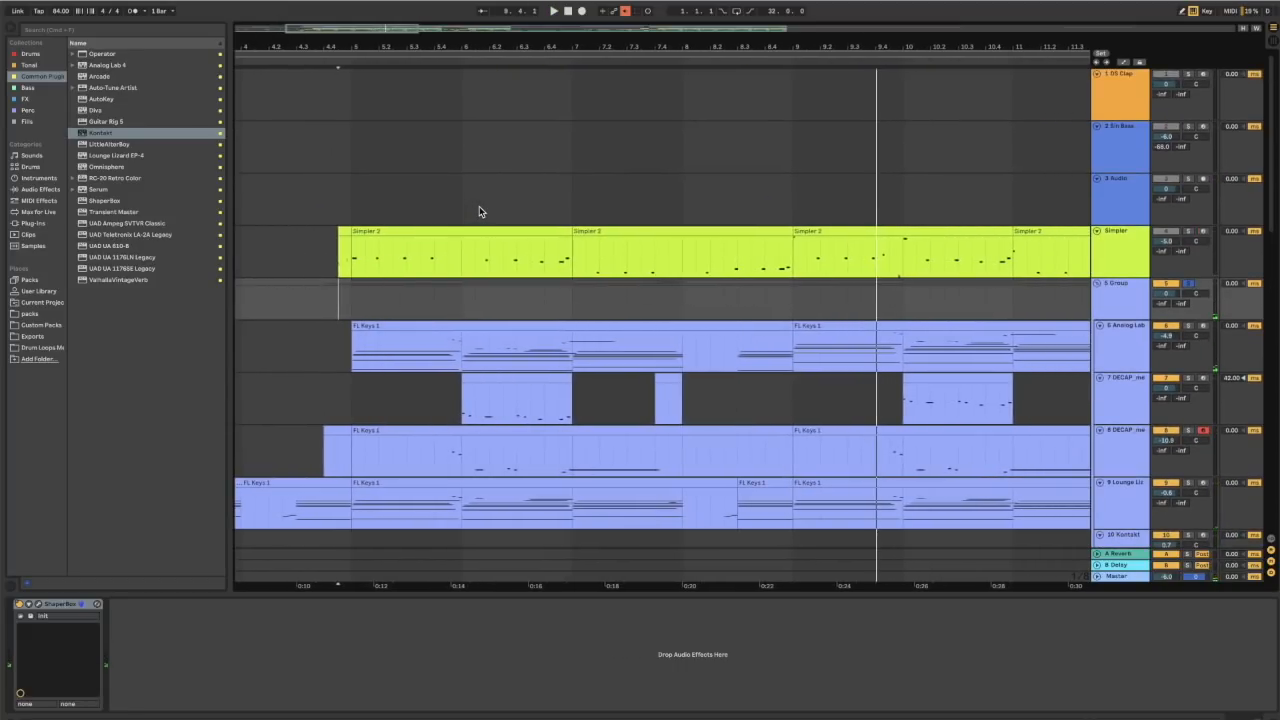
pyautogui.click(440, 234)
pyautogui.press('space')
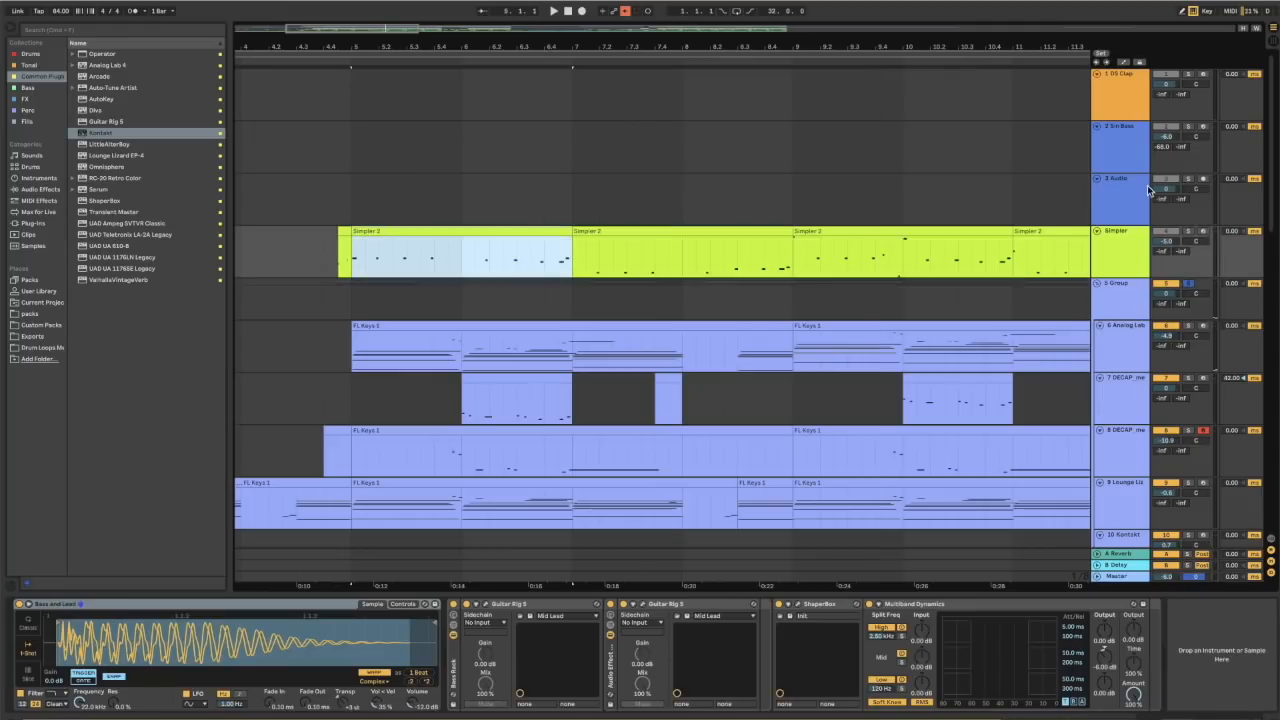
# Clear the group solos and arm the Simpler track that holds the Bass and Lead sample
pyautogui.doubleClick(1140, 261)
pyautogui.doubleClick(1190, 232)
pyautogui.doubleClick(1134, 255)
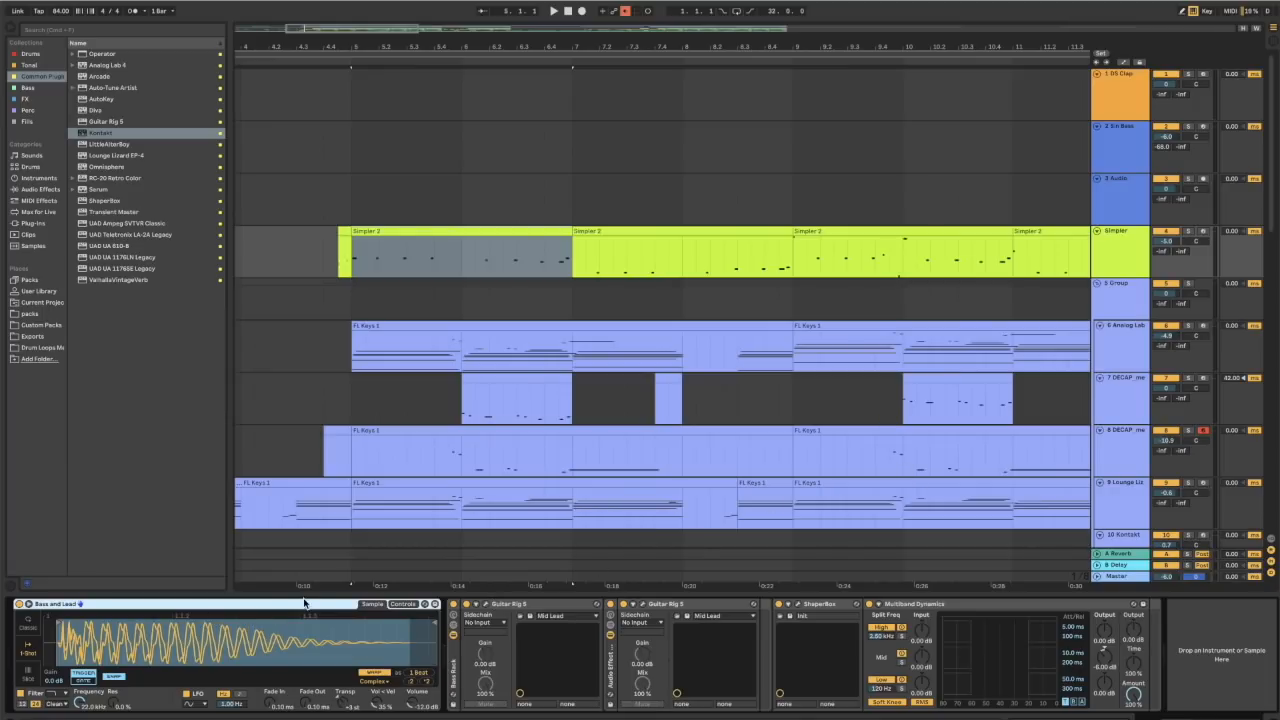
pyautogui.click(1203, 231)
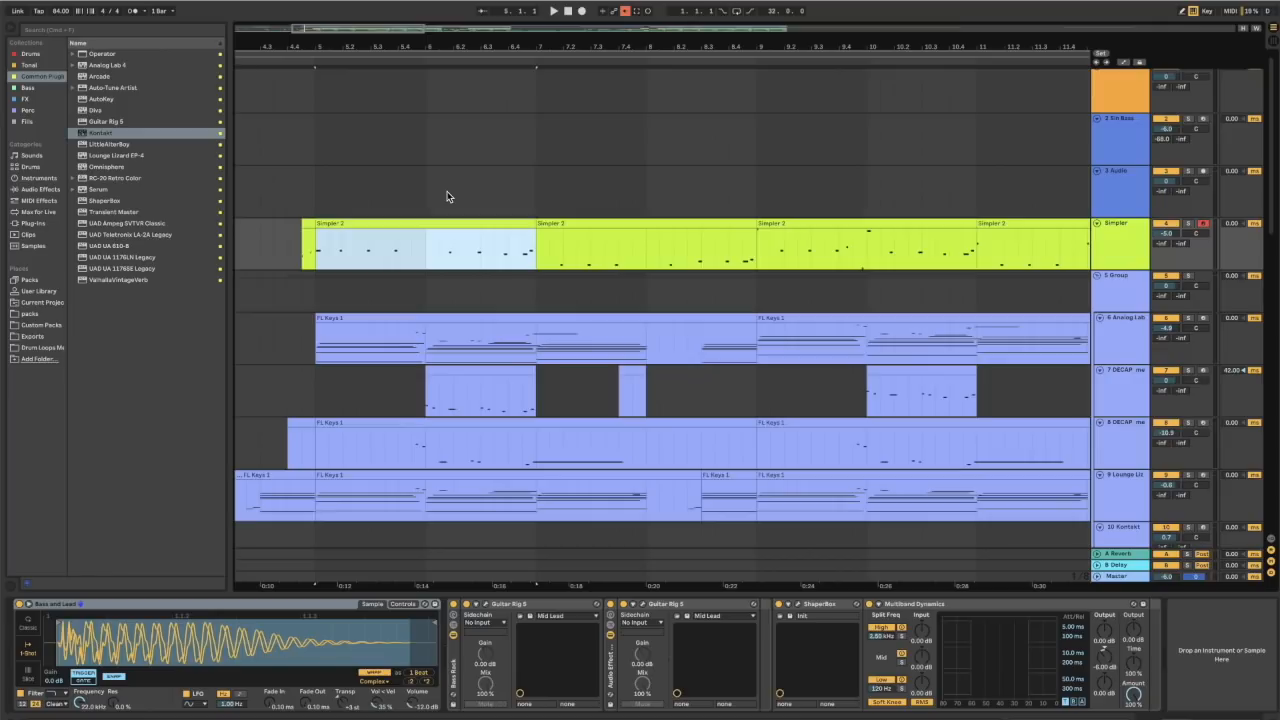
# In the Simpler clip at bar 5, delete the first A#2 note and lower the two G#2 notes near the end to G2
pyautogui.hscroll(1, 447, 197)
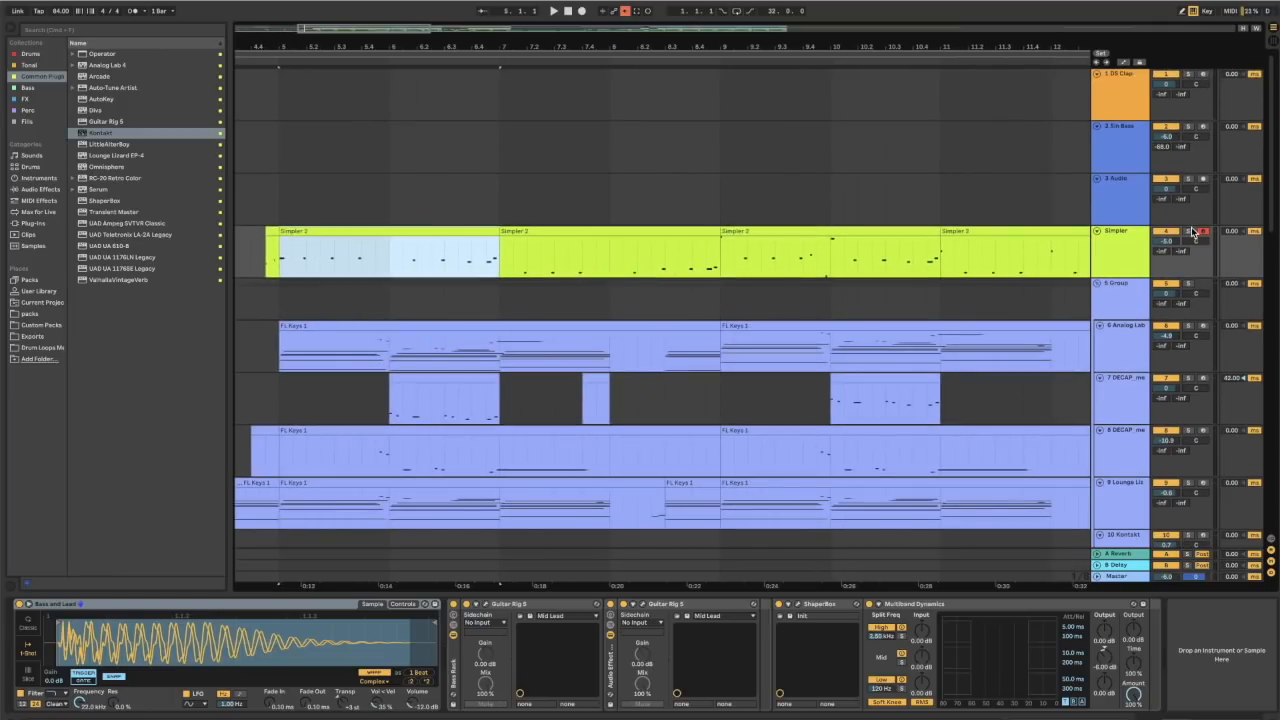
pyautogui.doubleClick(363, 232)
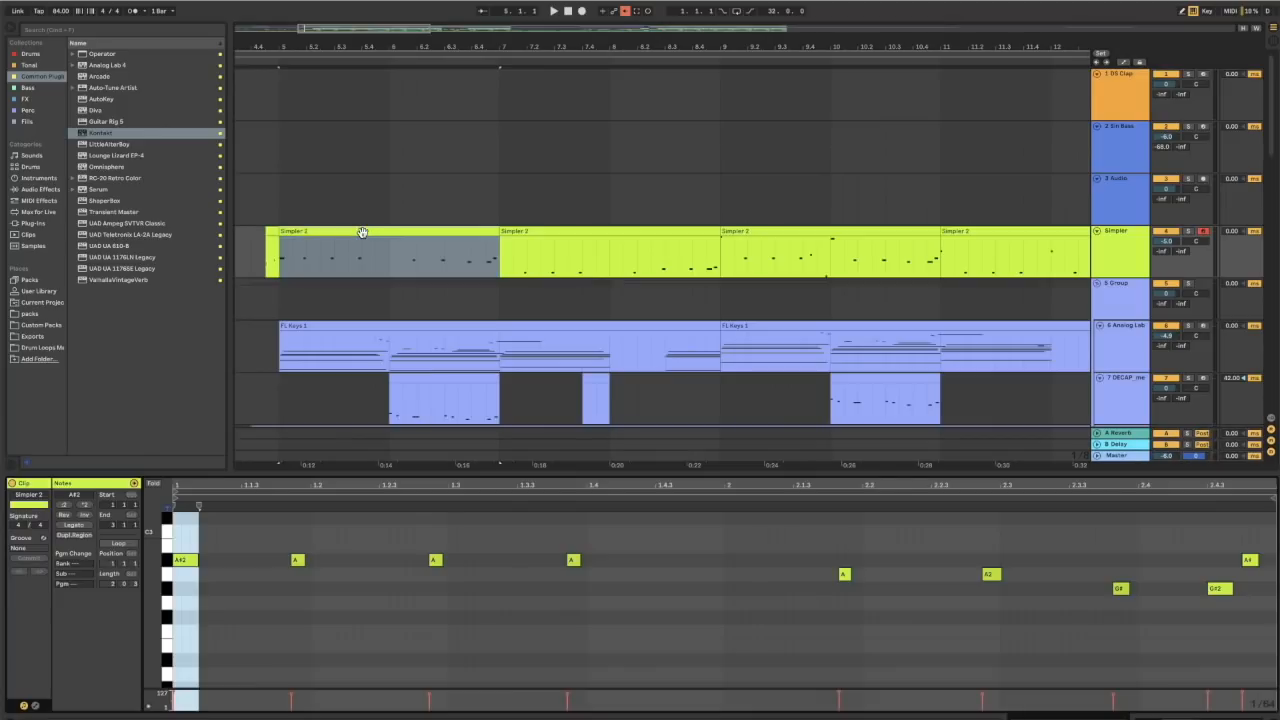
pyautogui.moveTo(205, 540); pyautogui.dragTo(183, 562)
pyautogui.press('Delete')
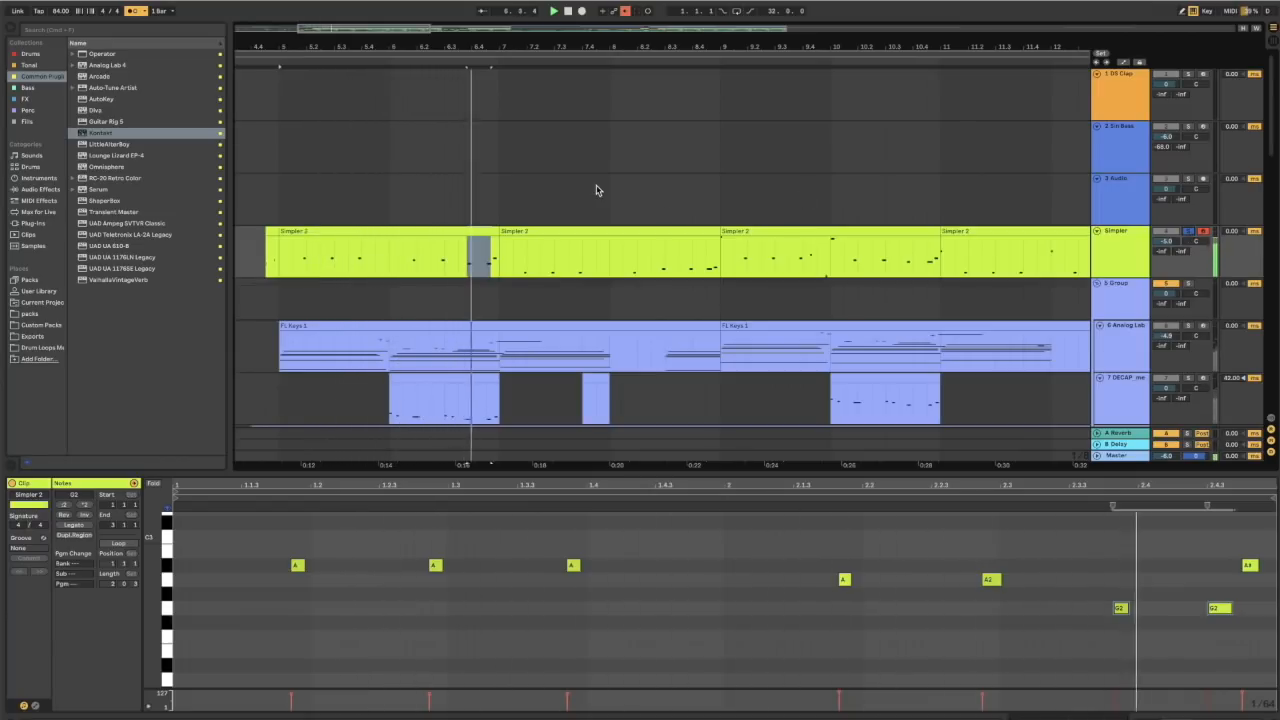
pyautogui.press('space')
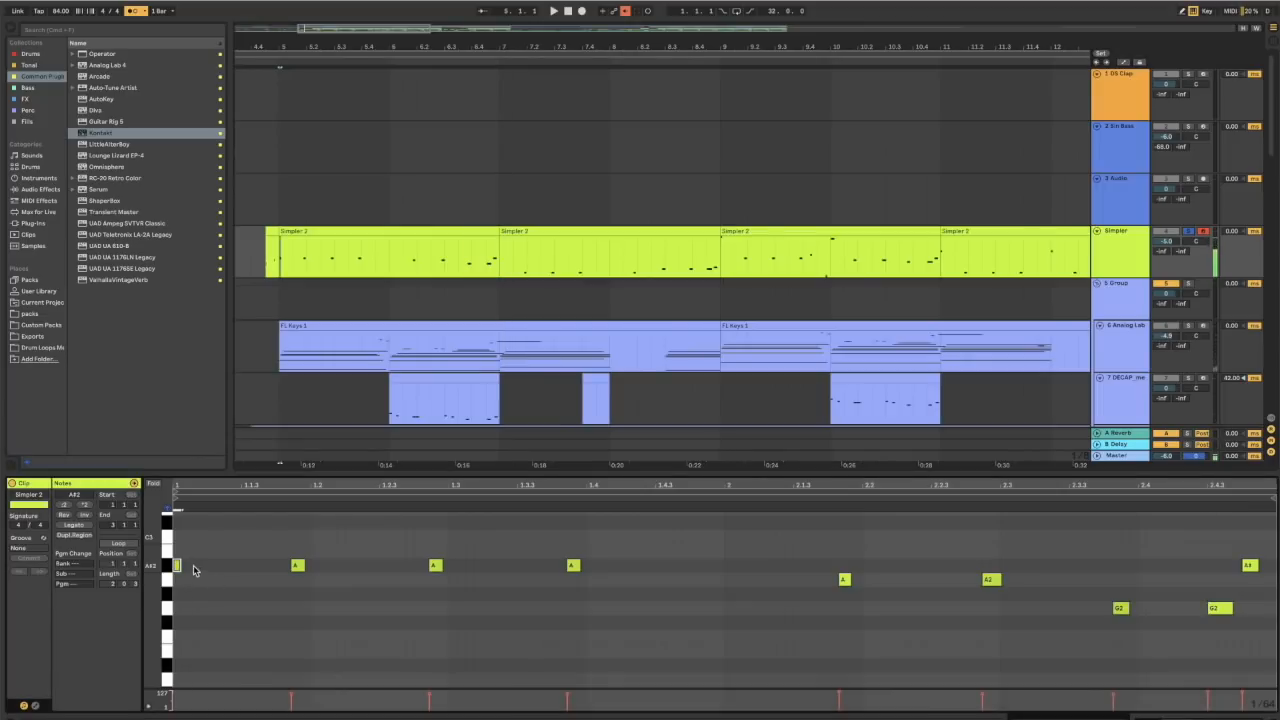
# Lengthen the short opening A#2 note and examine the timing of the A#2 note just before beat 1.2
pyautogui.moveTo(180, 566); pyautogui.dragTo(198, 566)
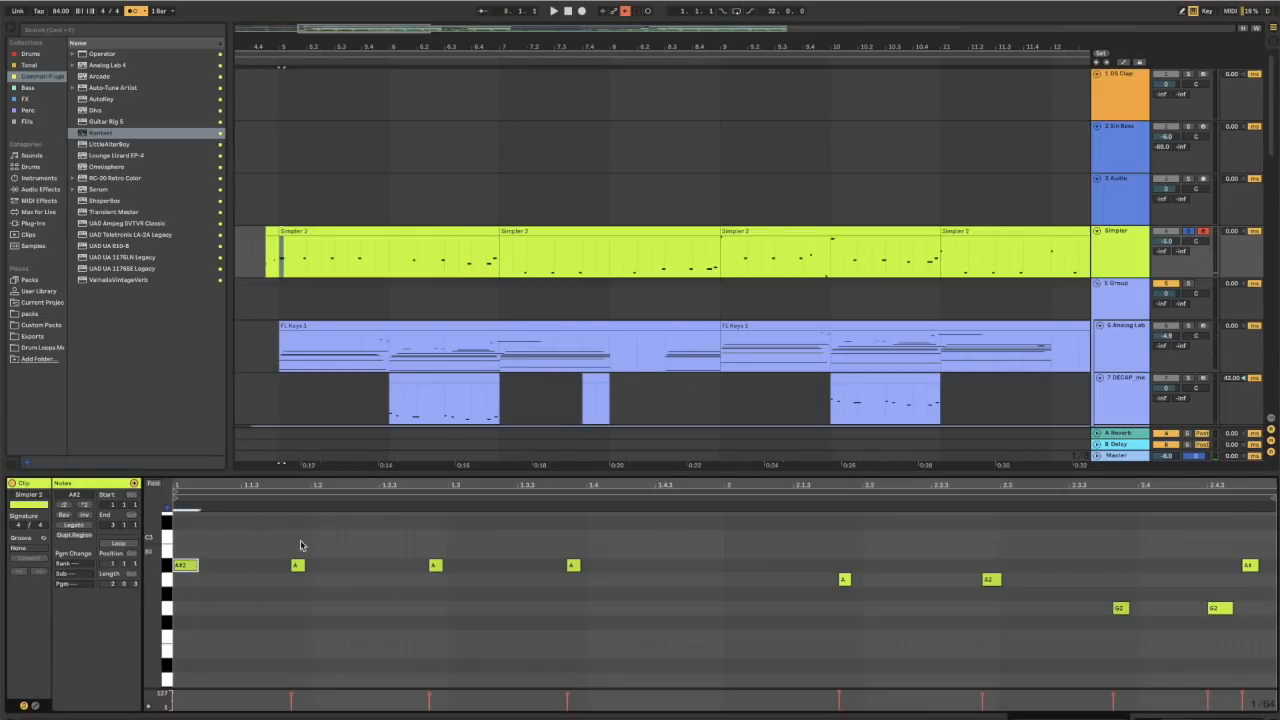
pyautogui.moveTo(301, 486); pyautogui.dragTo(301, 562)
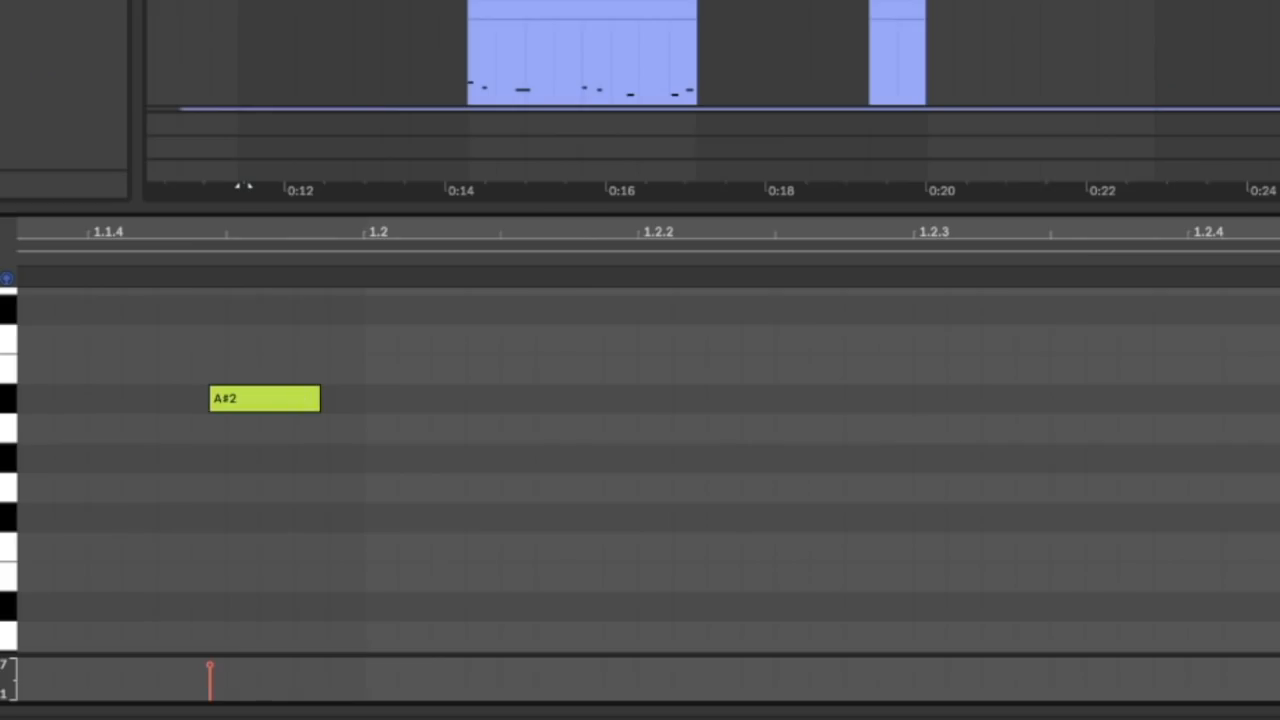
pyautogui.moveTo(1147, 232); pyautogui.dragTo(1147, 124)
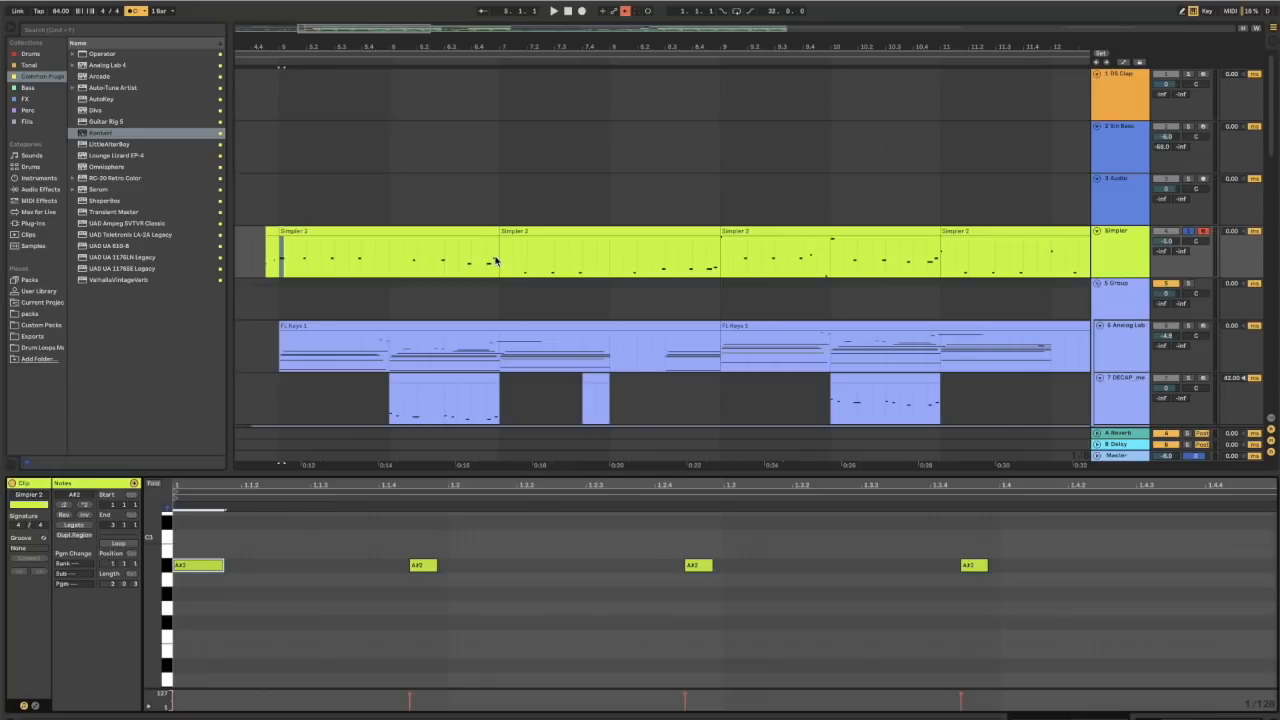
# Open the Simpler clip at bar 7 and look over its low D and E2 notes
pyautogui.click(494, 261)
pyautogui.click(558, 233)
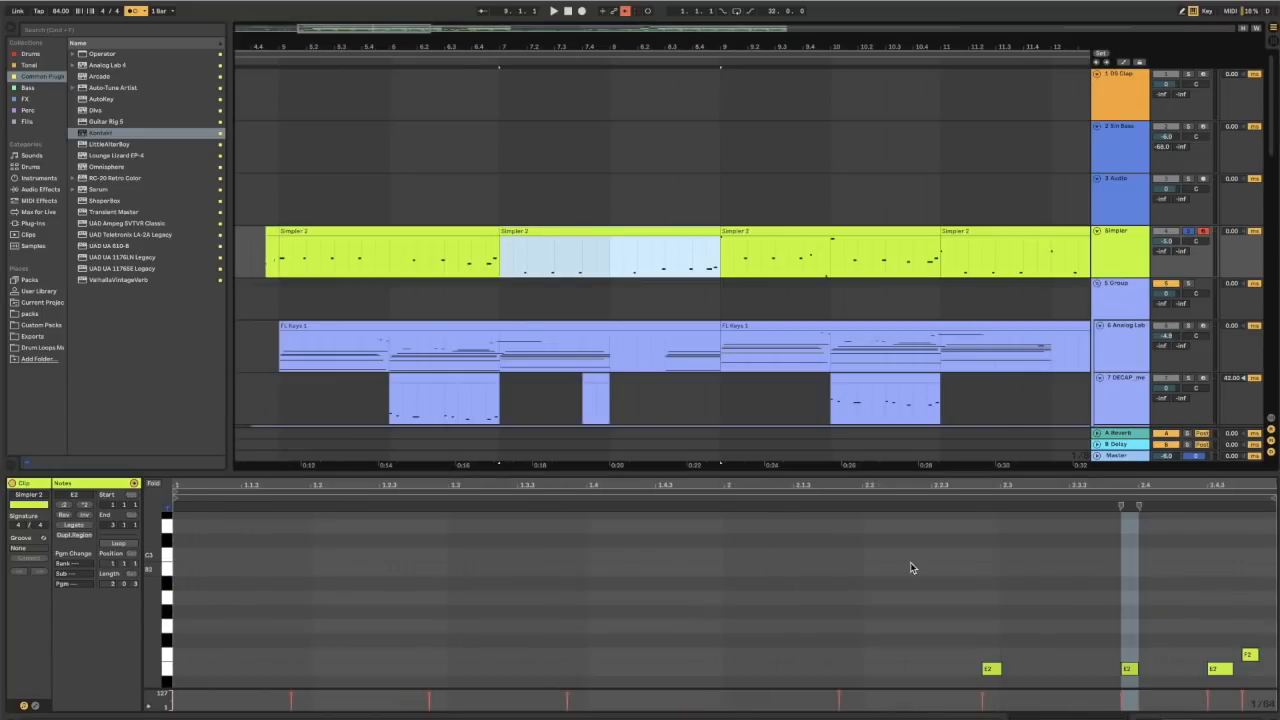
pyautogui.scroll(-3, 910, 564)
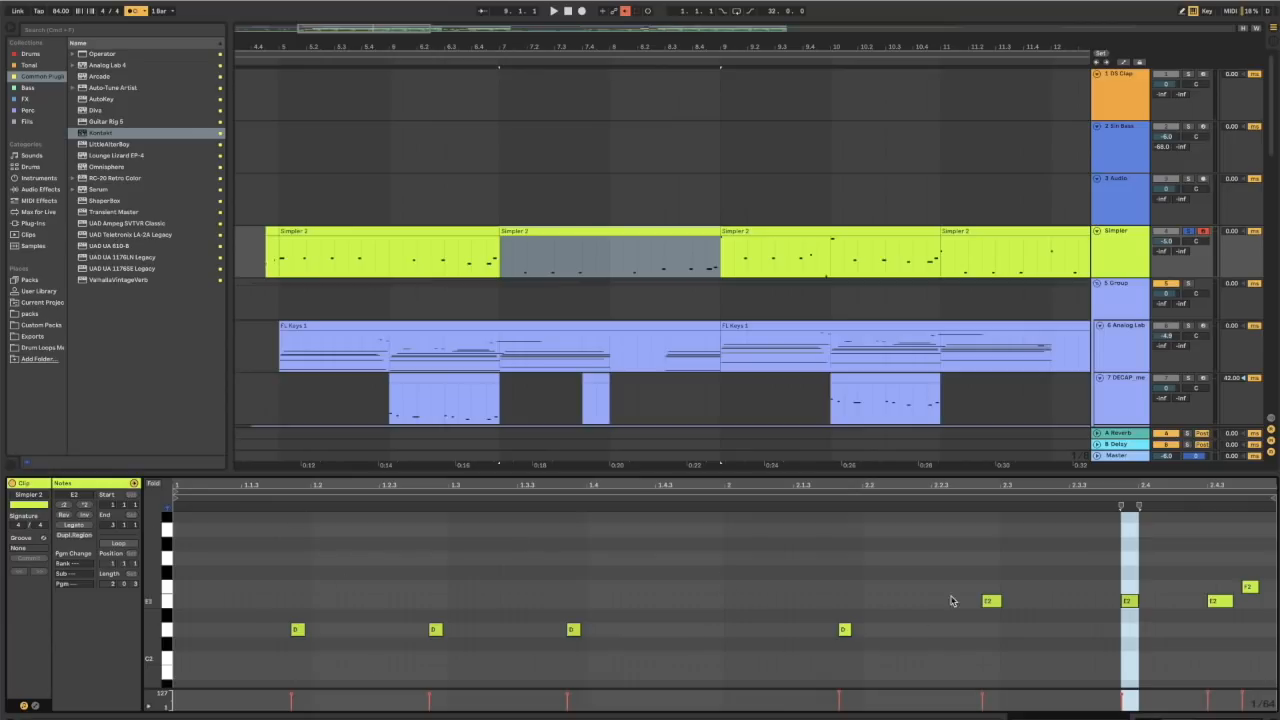
# Reopen the Simpler clip at bar 5 and compare its bass notes with the keys tracks beneath it
pyautogui.click(413, 221)
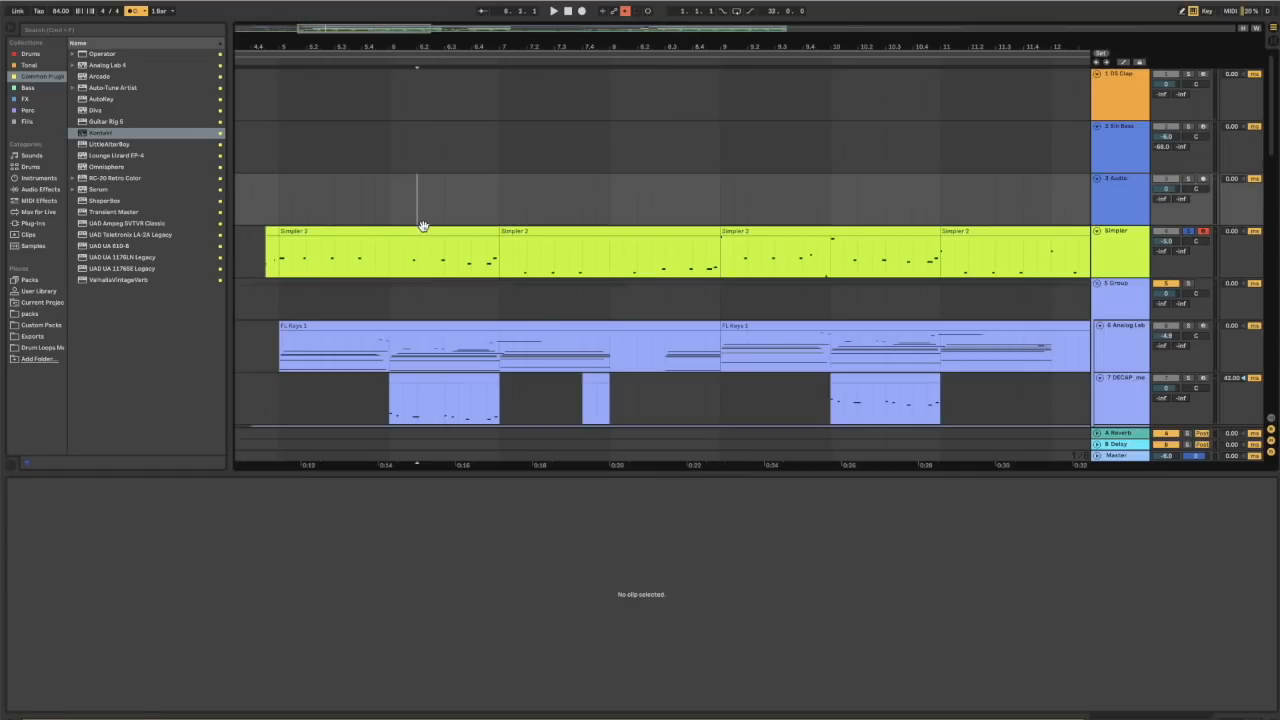
pyautogui.click(421, 228)
pyautogui.scroll(-4, 571, 230)
pyautogui.click(519, 228)
pyautogui.scroll(-3, 397, 607)
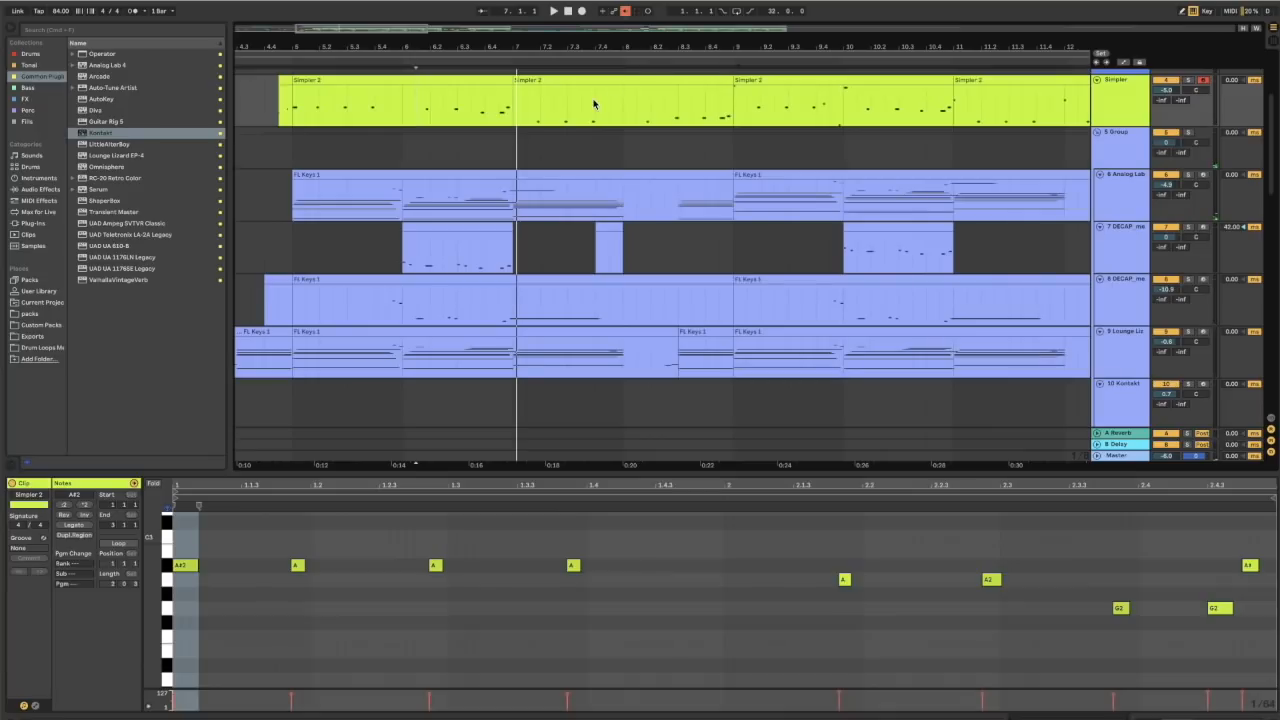
# Open the Simpler clip at bar 9, lower its two G#2 notes to G2, and play it soloed
pyautogui.scroll(2, 590, 115)
pyautogui.hscroll(1, 590, 115)
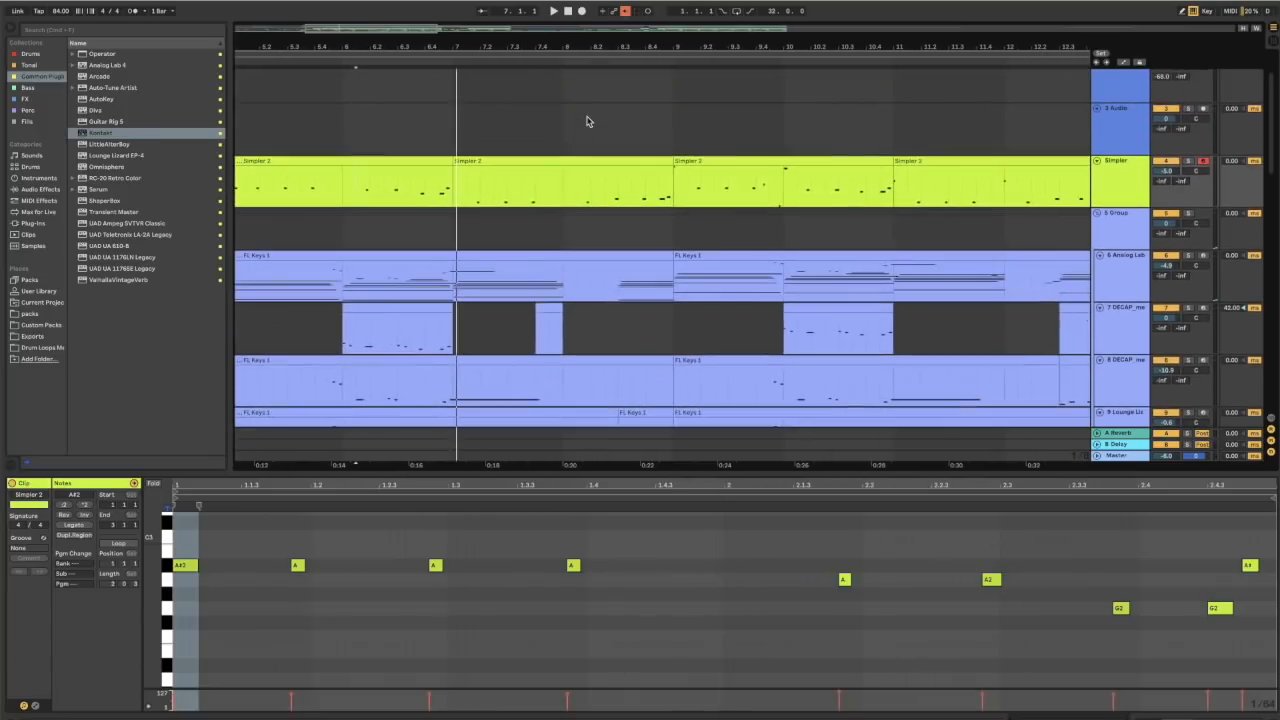
pyautogui.click(776, 161)
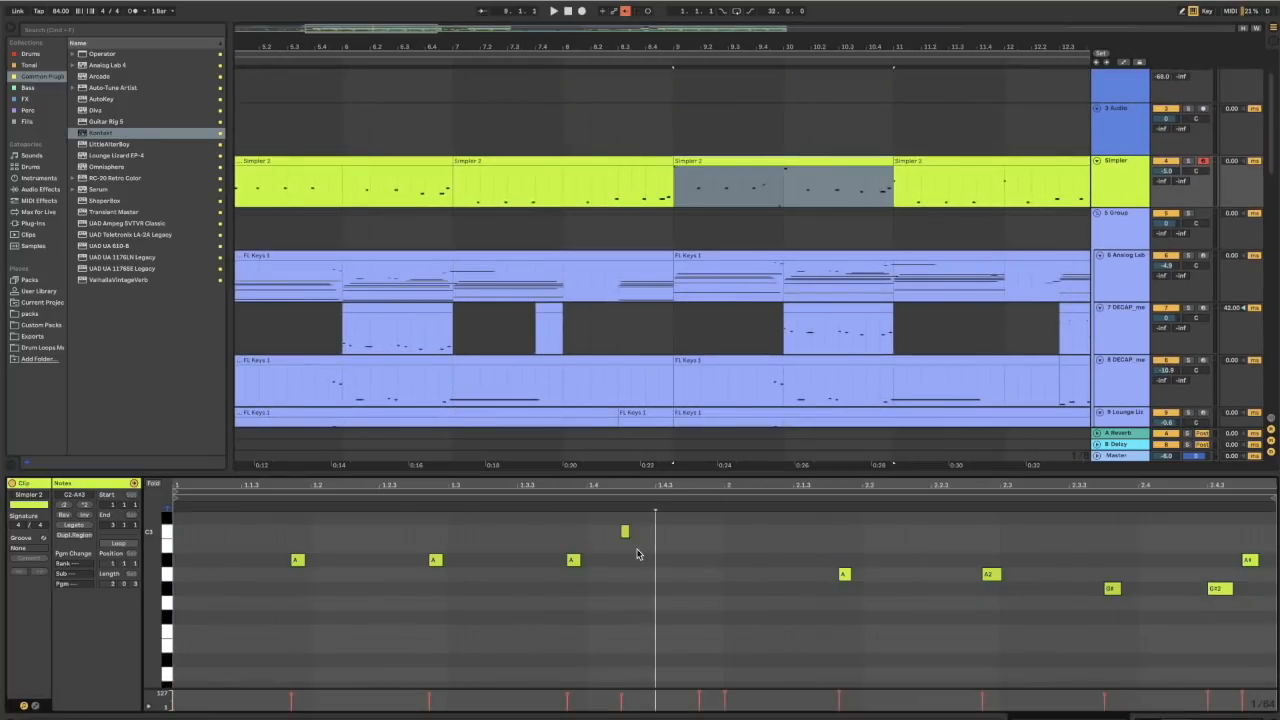
pyautogui.scroll(4, 638, 588)
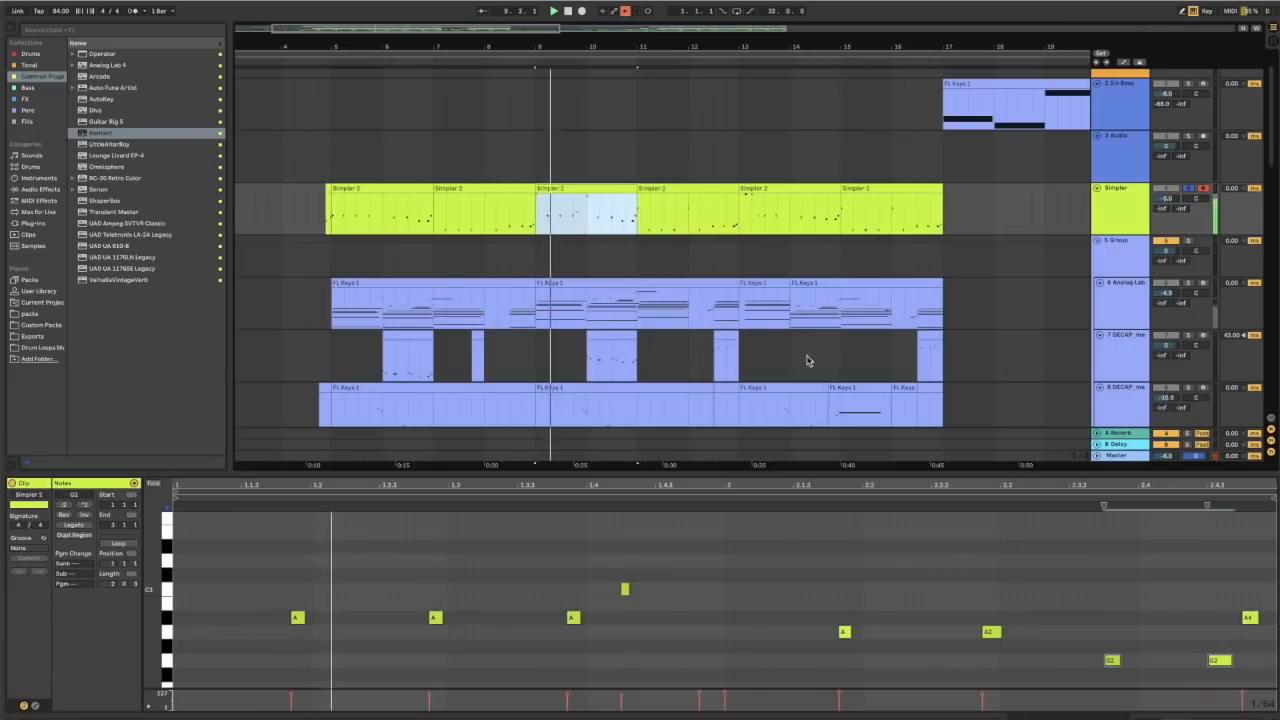
pyautogui.scroll(3, 768, 574)
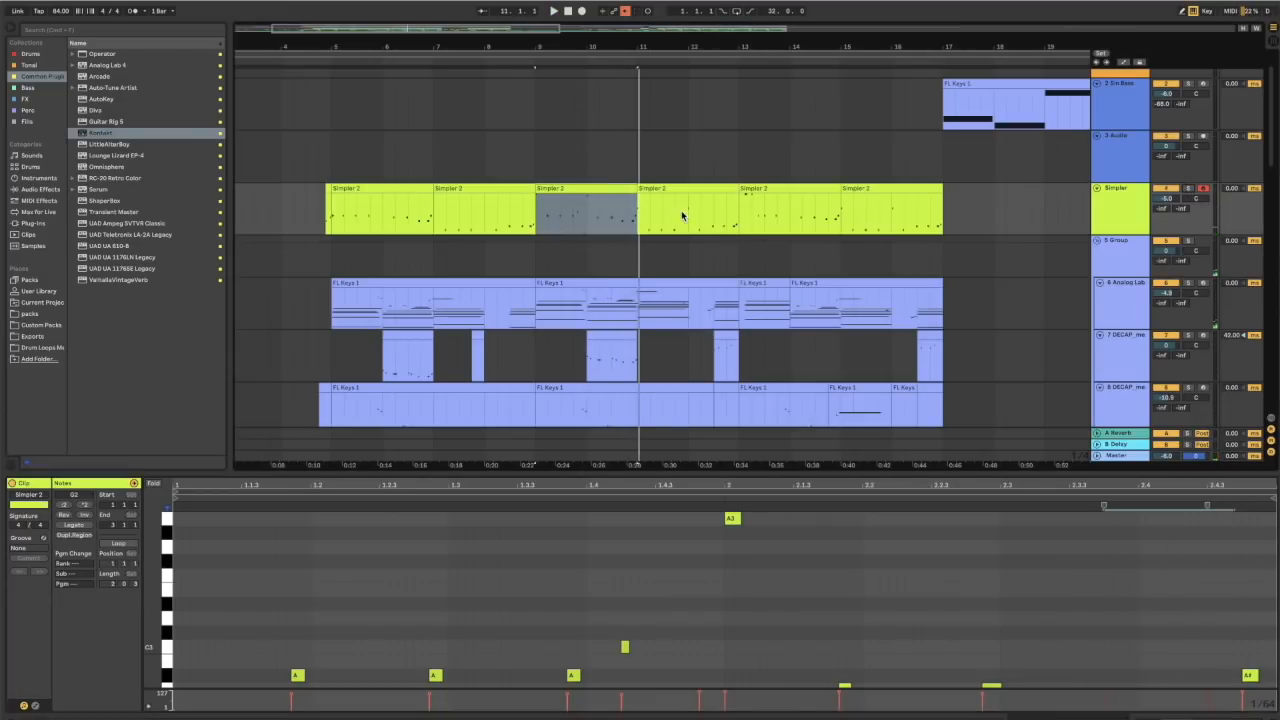
# Go past the drum tracks and select the first lead 1 clip on track 21 at bar 9
pyautogui.scroll(-5, 675, 205)
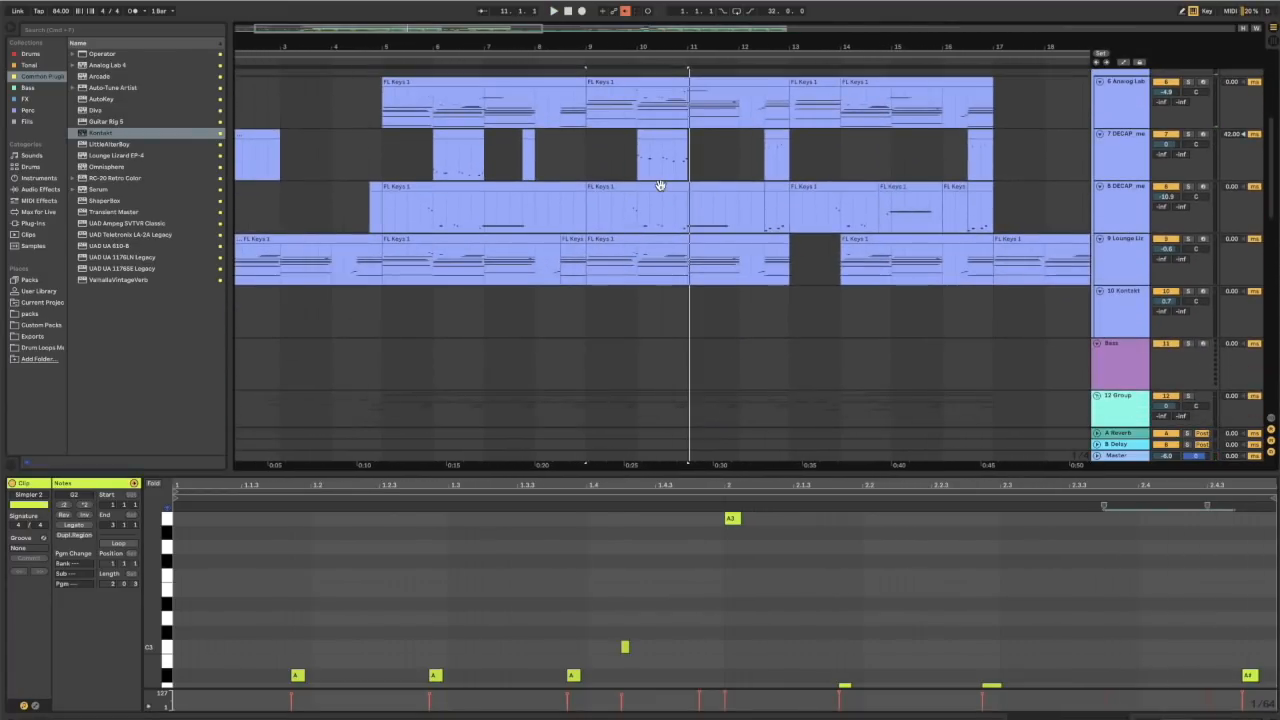
pyautogui.scroll(-5, 660, 184)
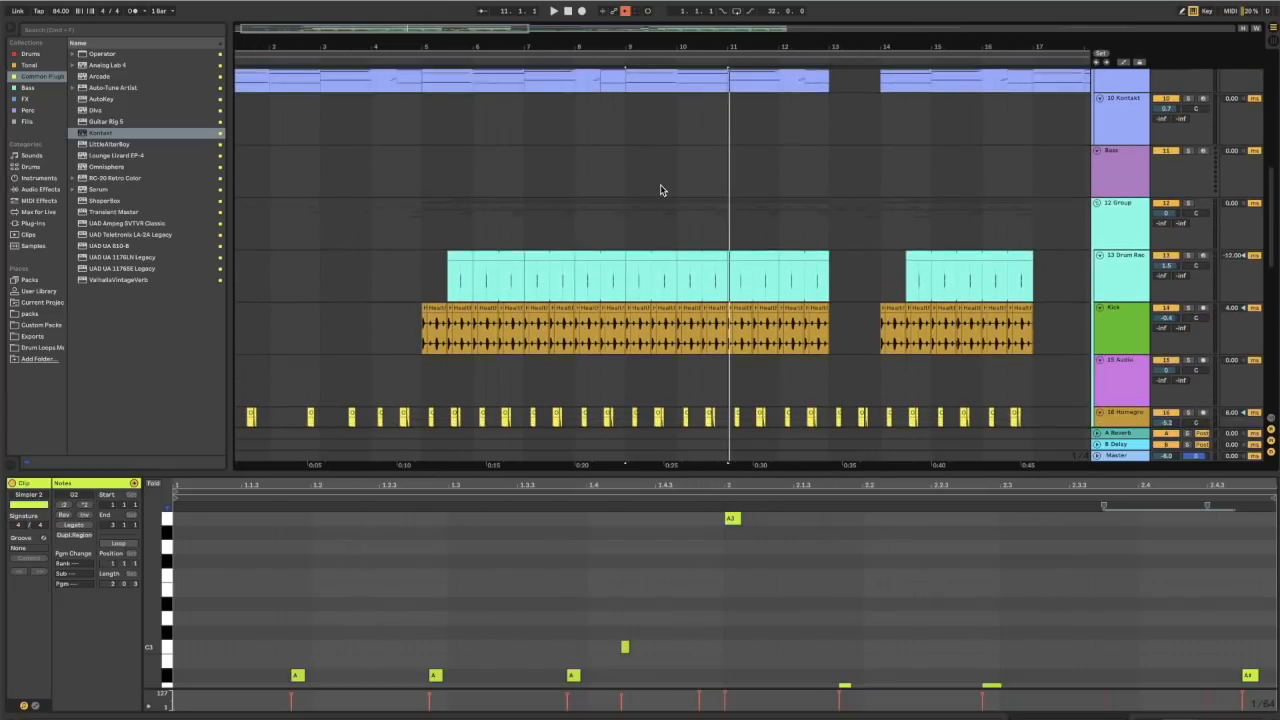
pyautogui.scroll(-5, 660, 188)
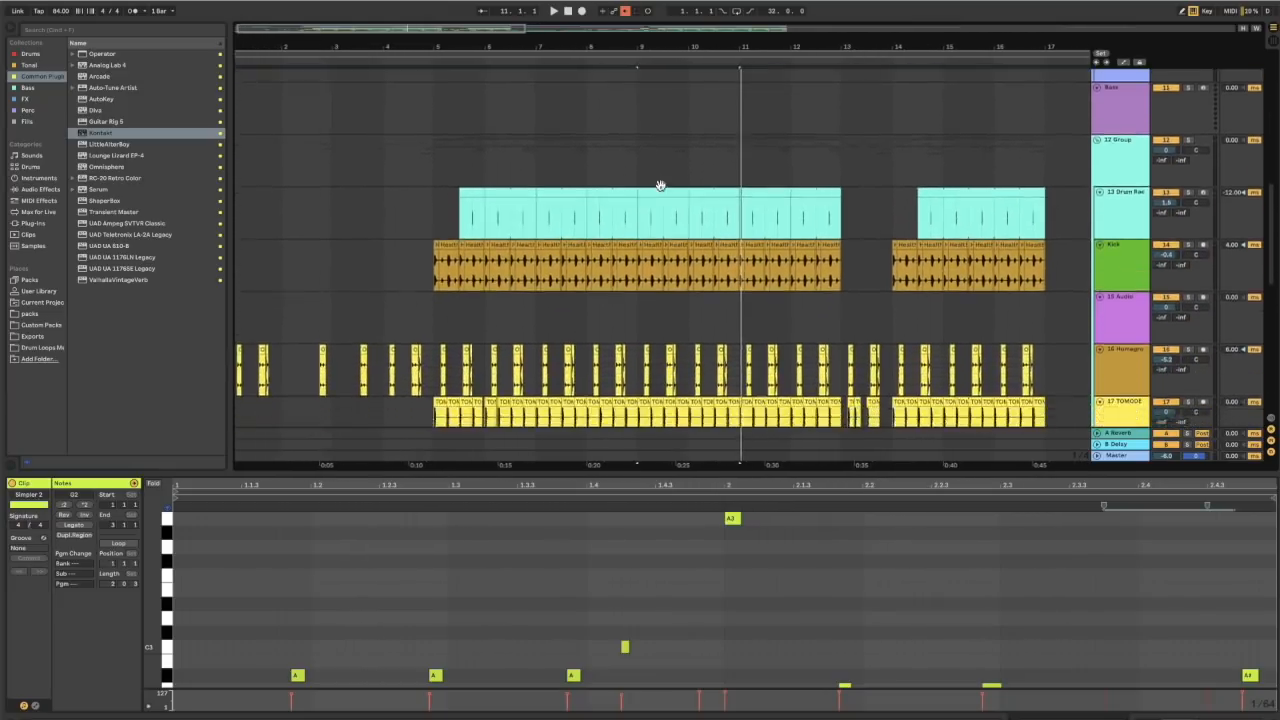
pyautogui.scroll(-2, 660, 190)
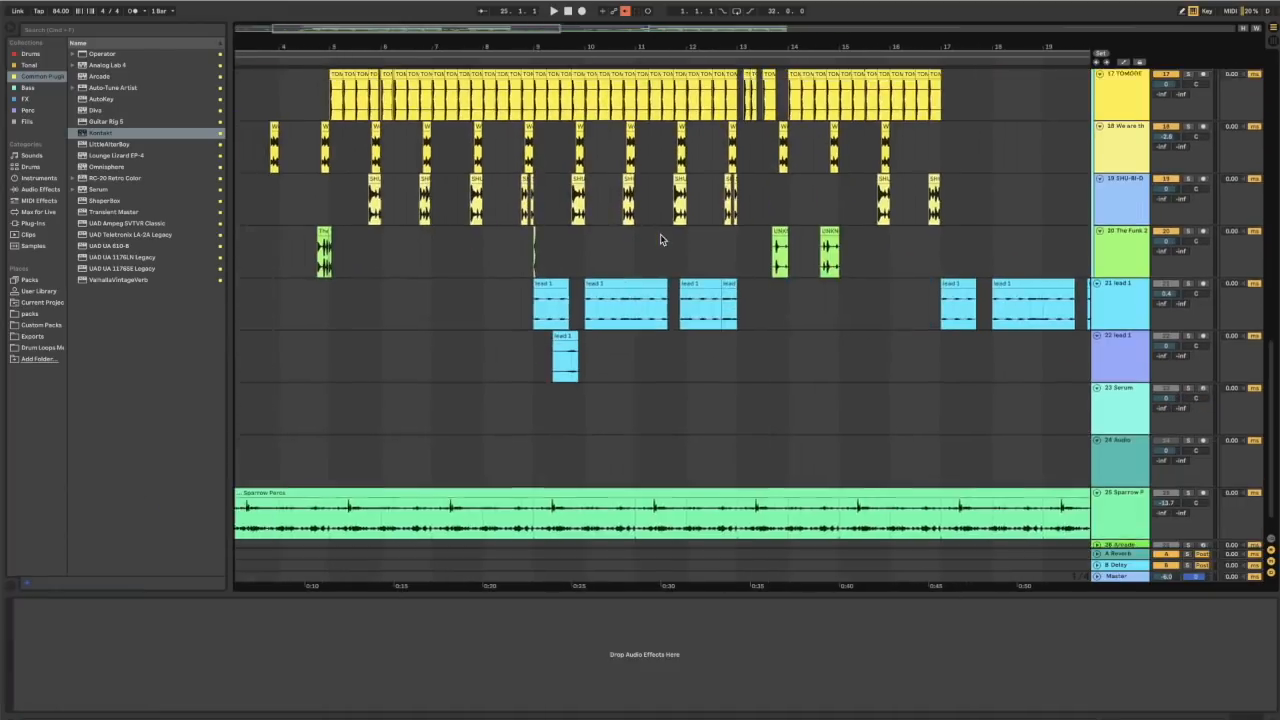
pyautogui.hscroll(-1, 663, 240)
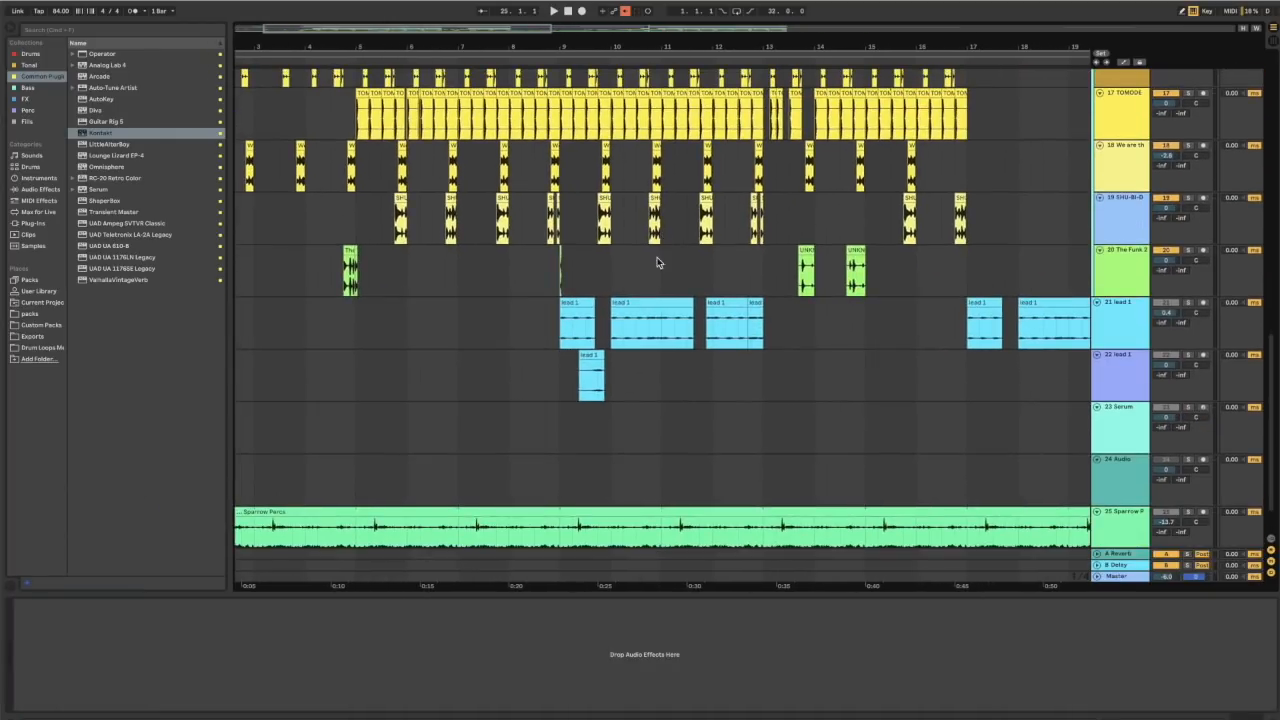
pyautogui.click(556, 323)
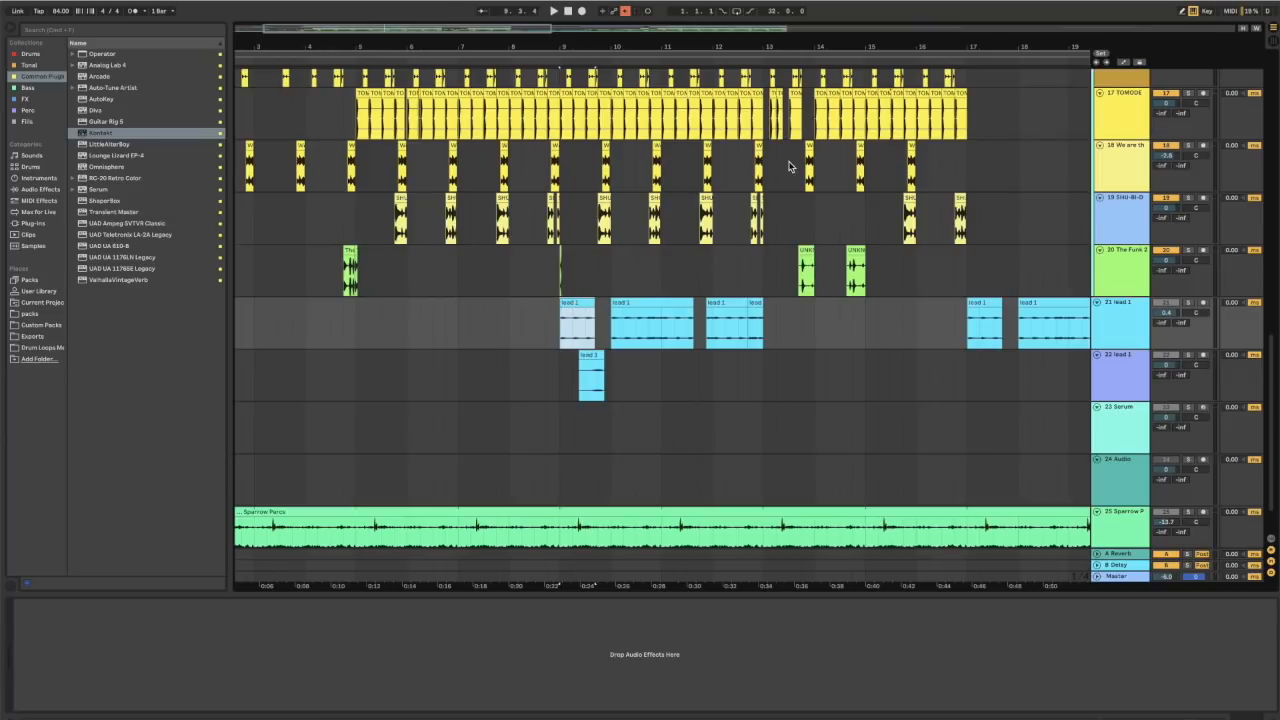
# Try the lead 1 part on track 21 as one continuous clip from bar 9 to bar 13, play it, and undo the change
pyautogui.moveTo(619, 295); pyautogui.dragTo(762, 310)
pyautogui.press('super+j')
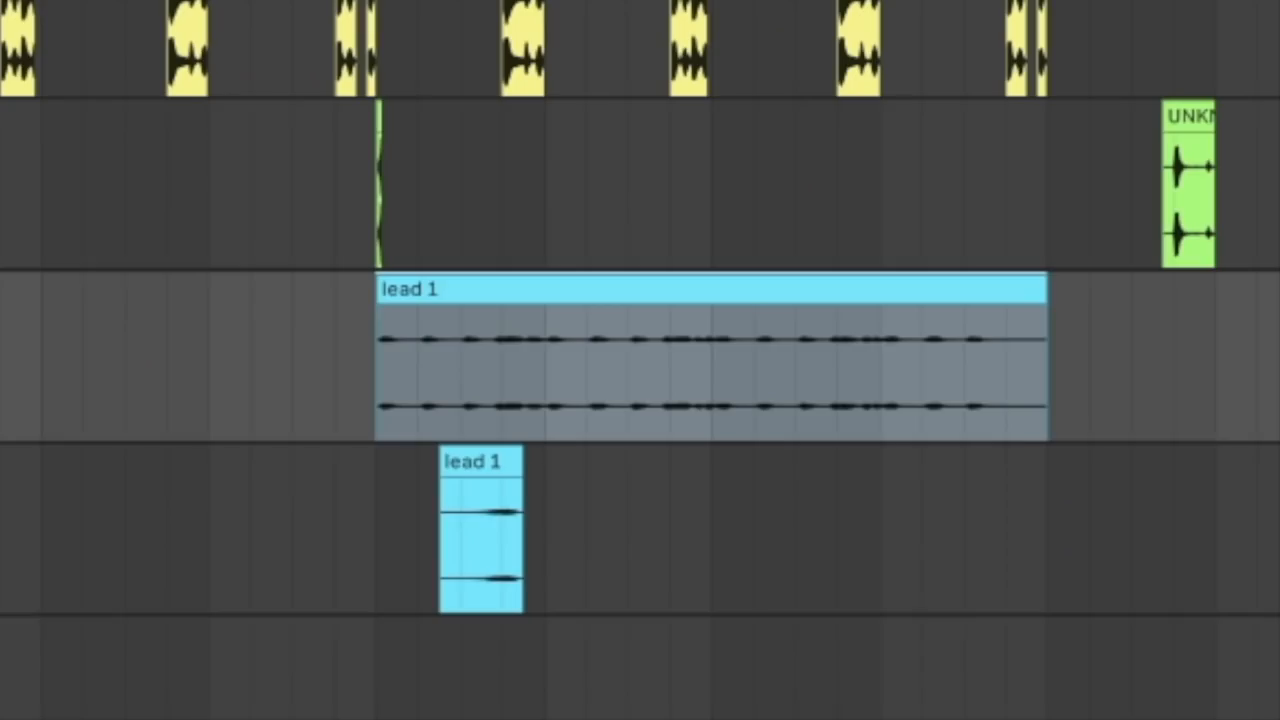
pyautogui.press('space')
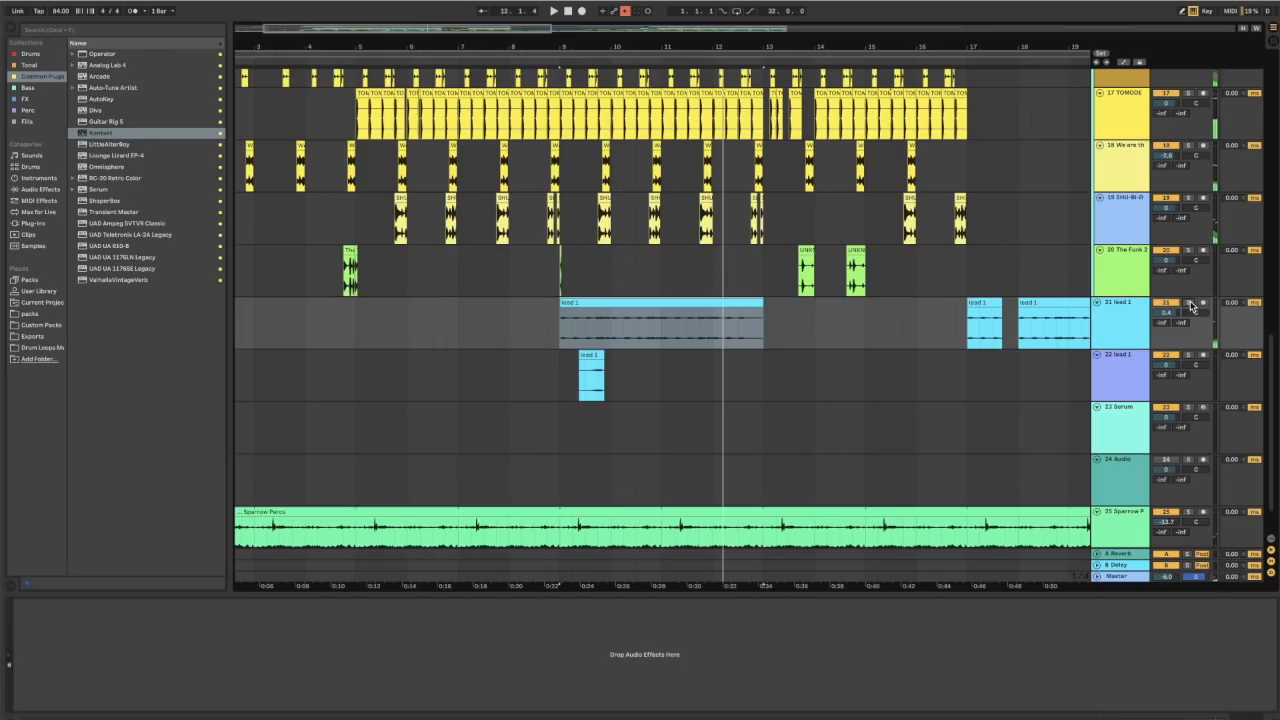
pyautogui.hotkey('ctrl', 'z')
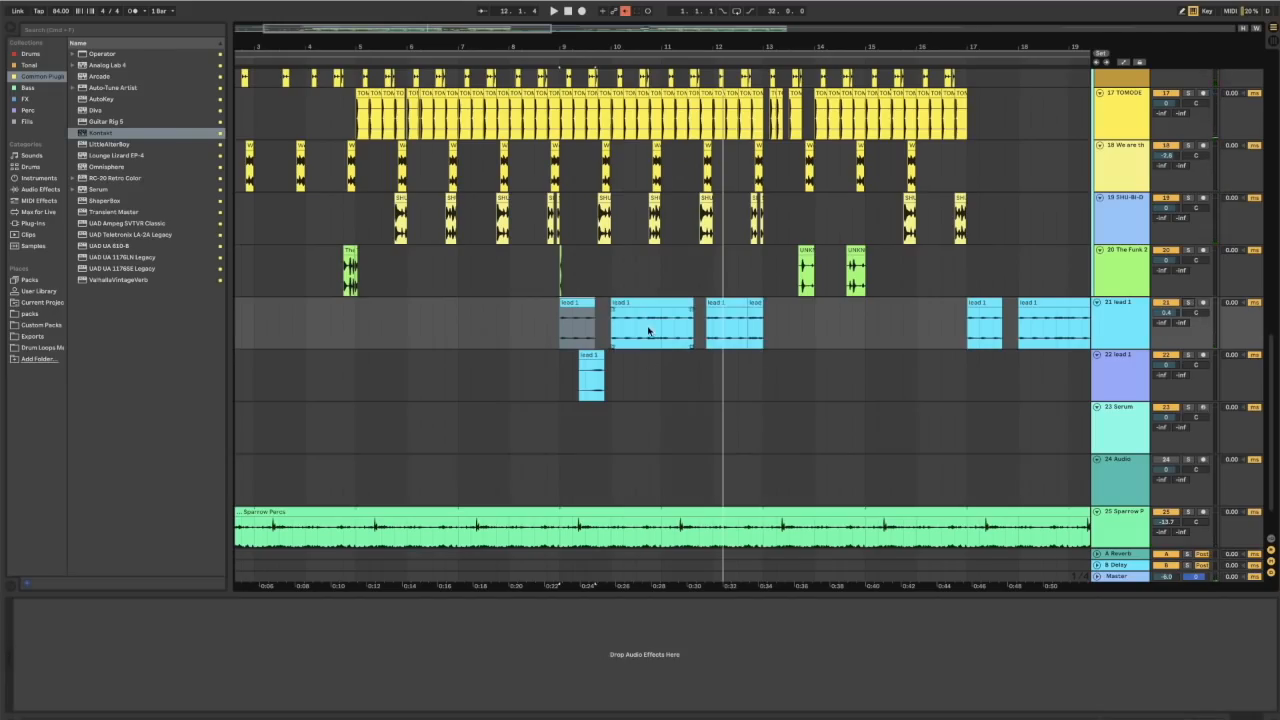
# Play the short lead 1 clip on track 22 soloed, and set the playback start to bar 9 on track 21
pyautogui.click(597, 354)
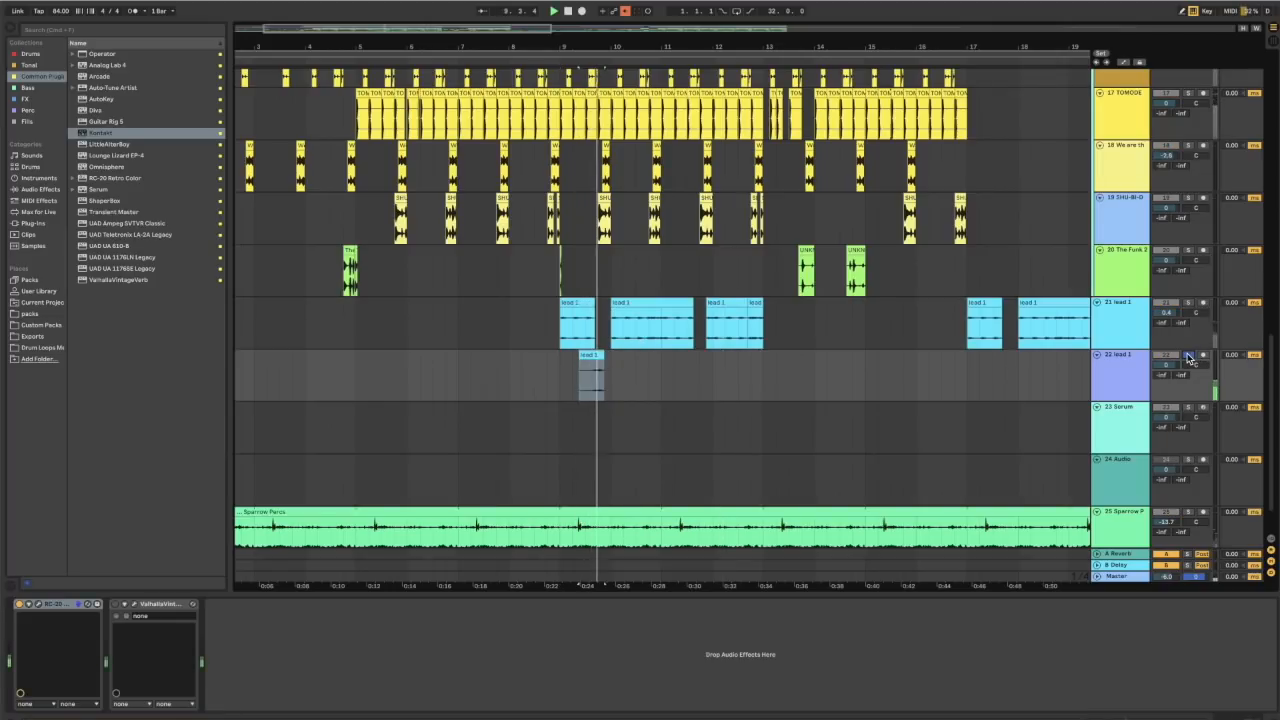
pyautogui.click(556, 327)
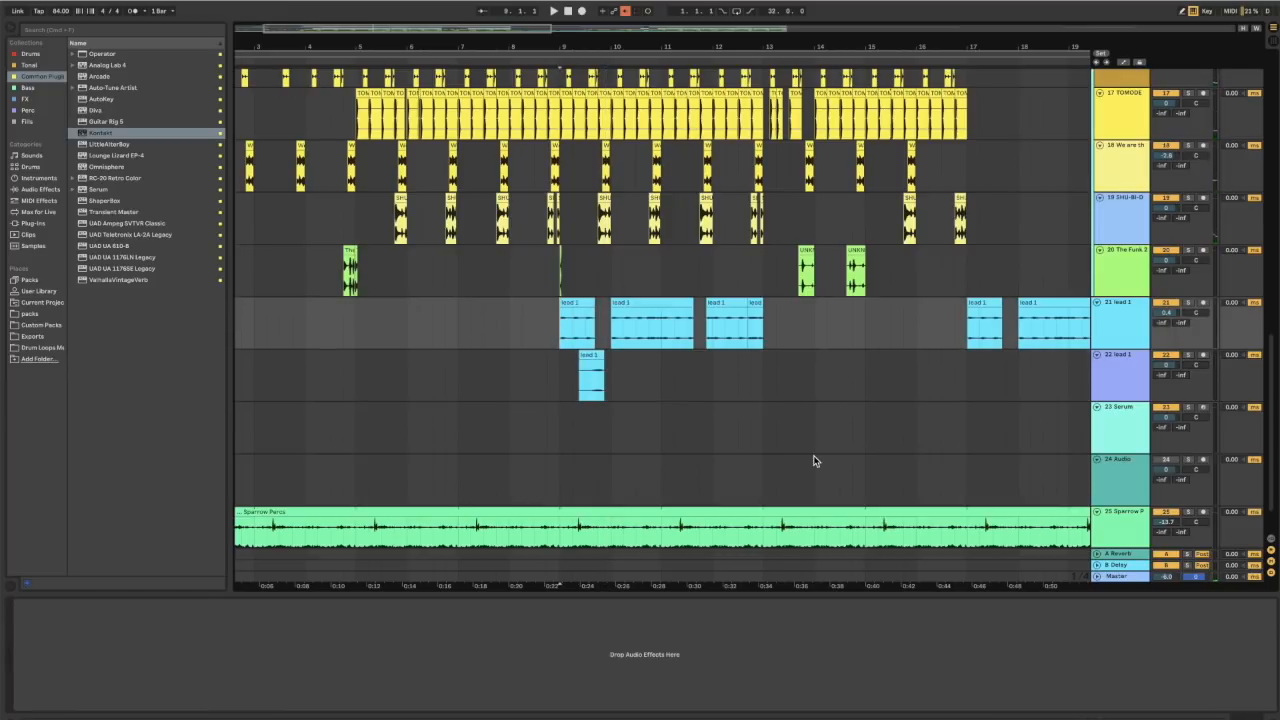